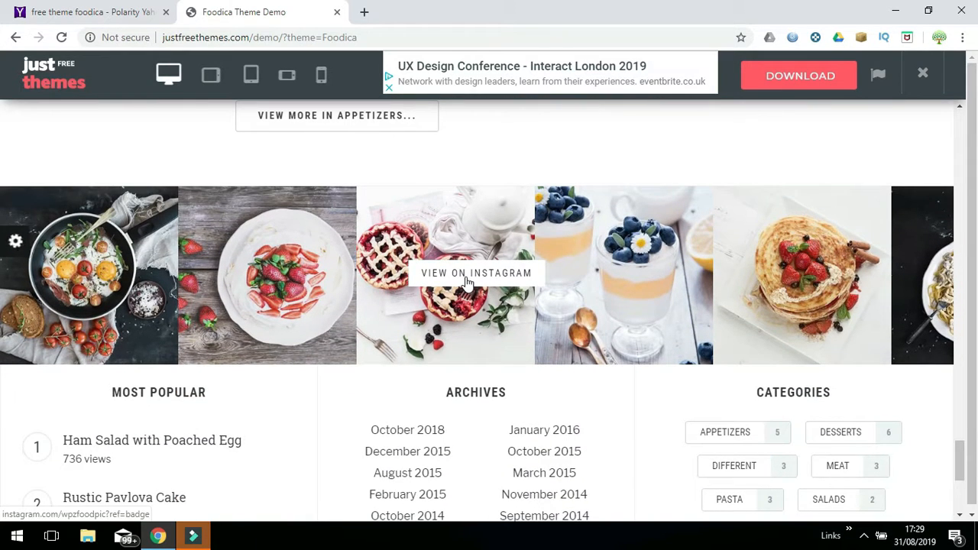
# Look through the Foodica demo's home page and jump to the recipe in the WP Recipe Maker demo post.
pyautogui.moveTo(960, 458); pyautogui.dragTo(961, 242)
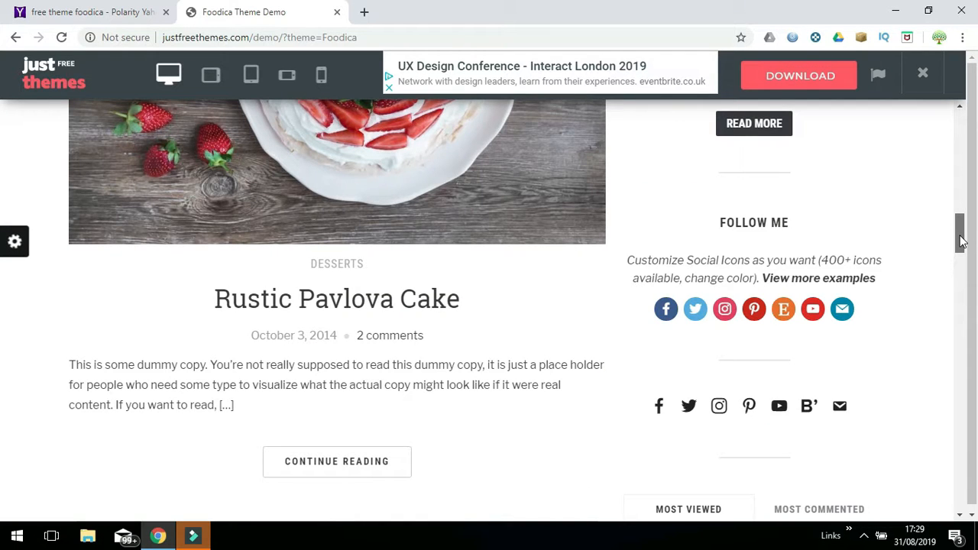
pyautogui.moveTo(961, 241); pyautogui.dragTo(971, 207)
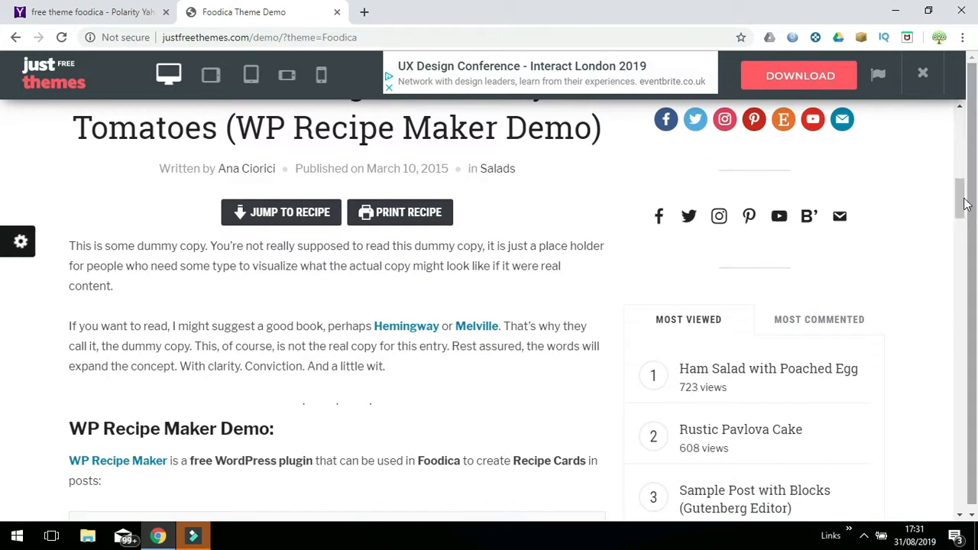
pyautogui.click(295, 219)
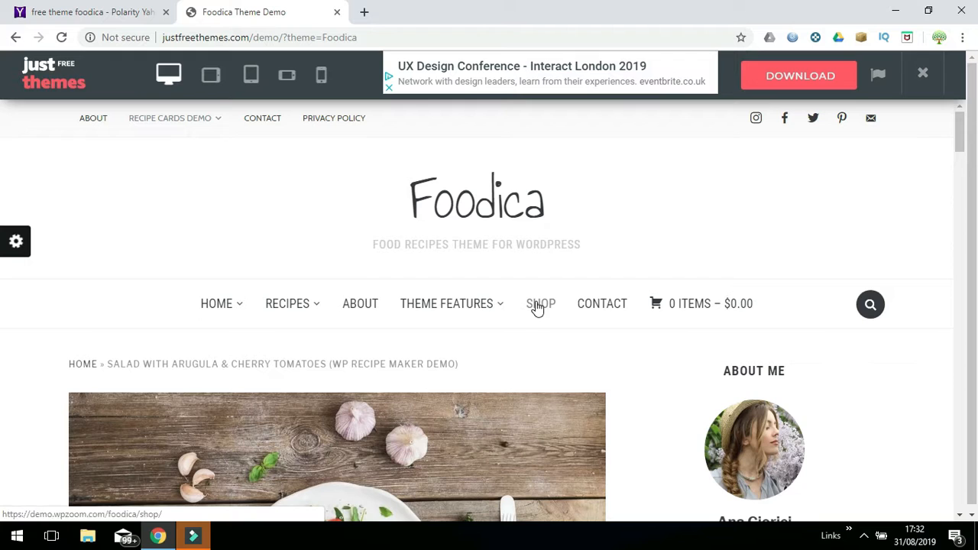
# Browse the Foodica demo's shop and view the Bowery Chest Slash Sweatshirt product page.
pyautogui.click(539, 305)
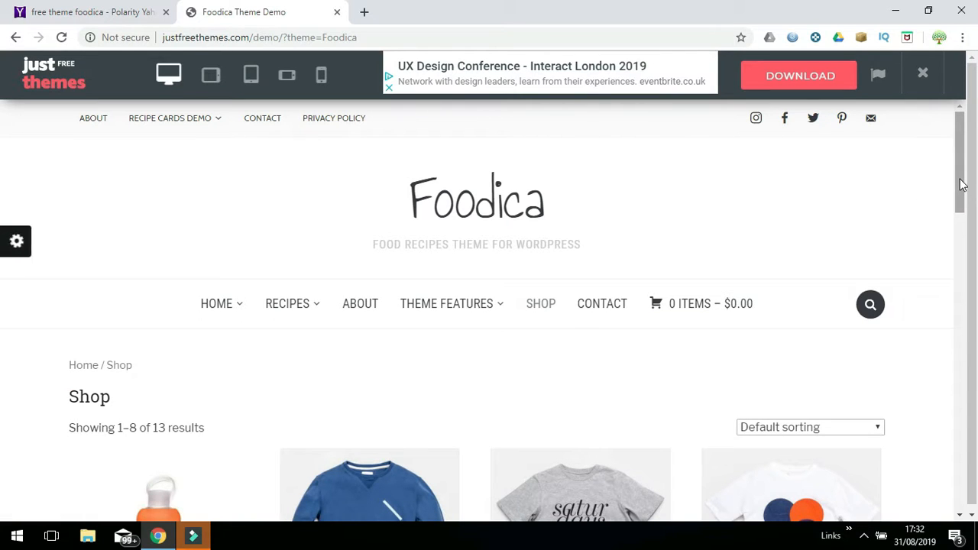
pyautogui.moveTo(963, 184); pyautogui.dragTo(963, 298)
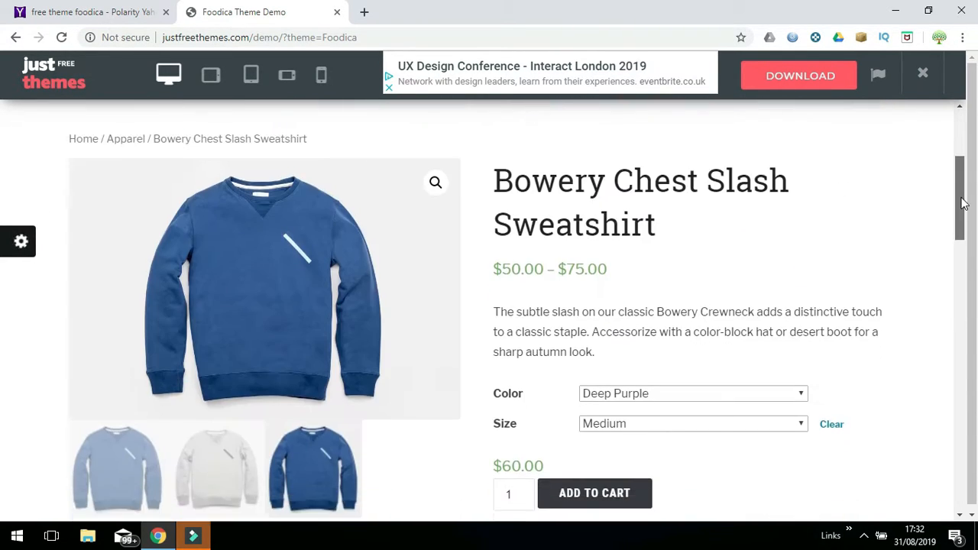
pyautogui.moveTo(963, 197); pyautogui.dragTo(976, 325)
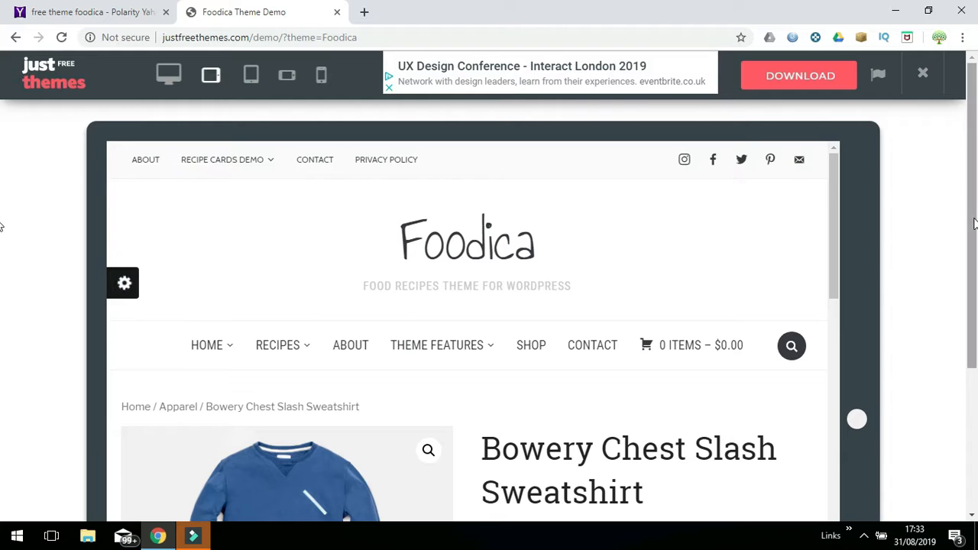
# Preview the sweatshirt product page in the landscape tablet, portrait tablet and portrait phone layouts.
pyautogui.moveTo(976, 219); pyautogui.dragTo(976, 253)
pyautogui.scroll(1, 3, 253)
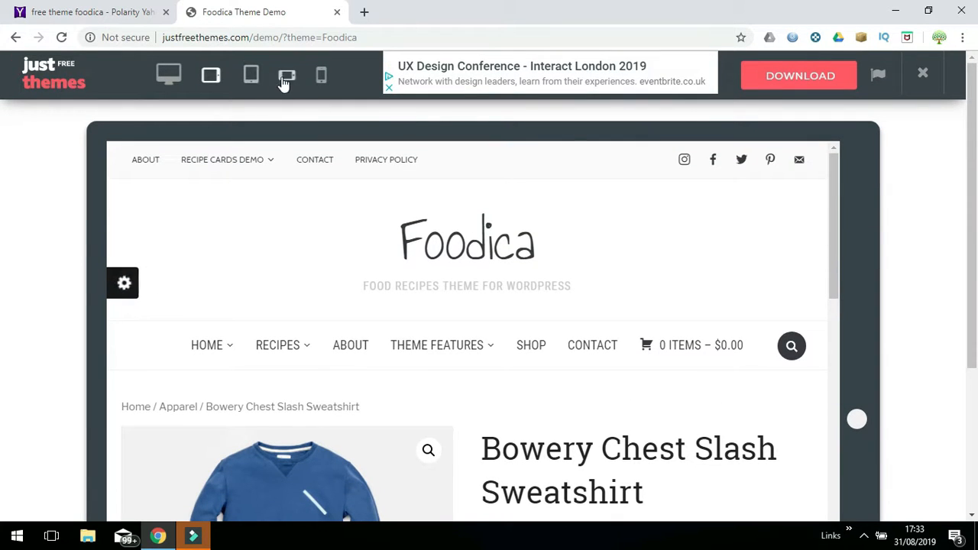
pyautogui.click(250, 78)
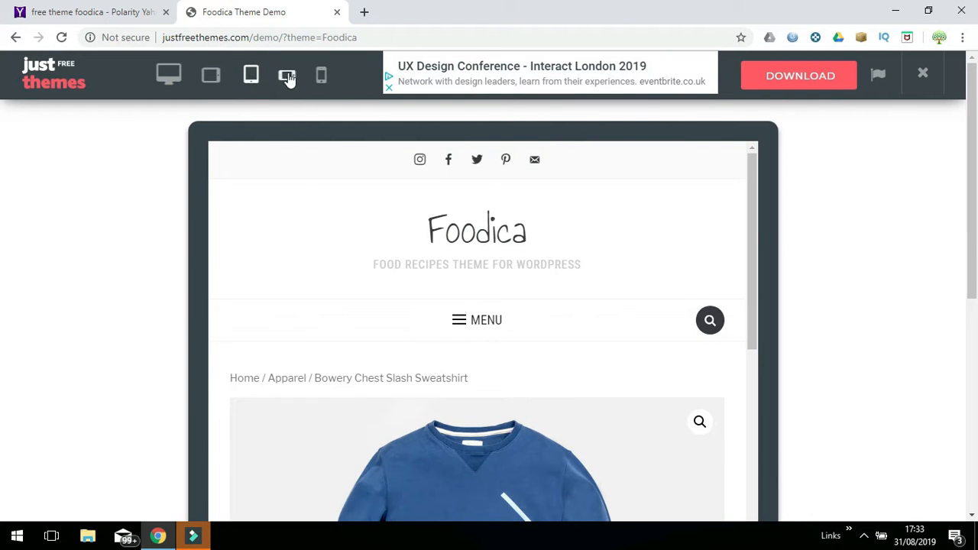
pyautogui.click(321, 76)
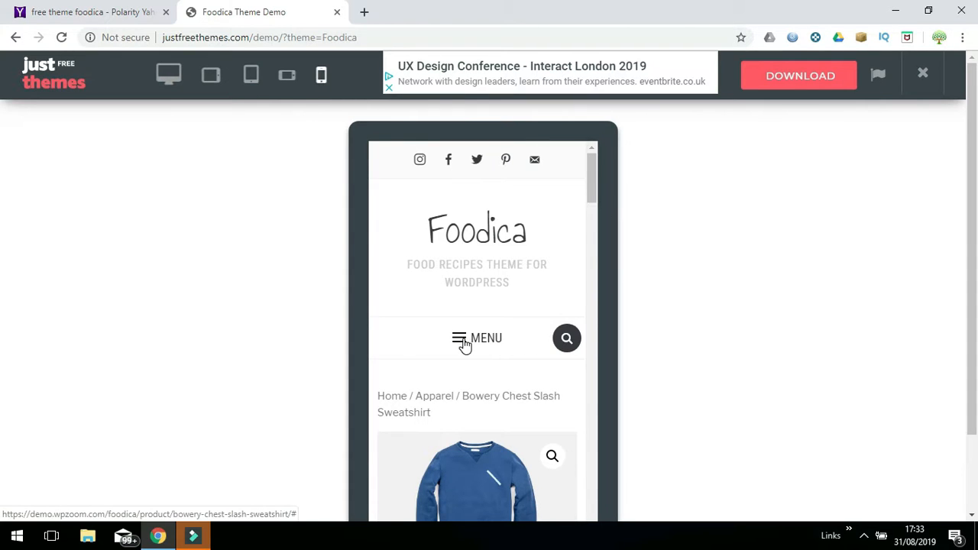
# Expand the demo's mobile navigation and look through the Pasta recipe category in the phone layout.
pyautogui.click(463, 344)
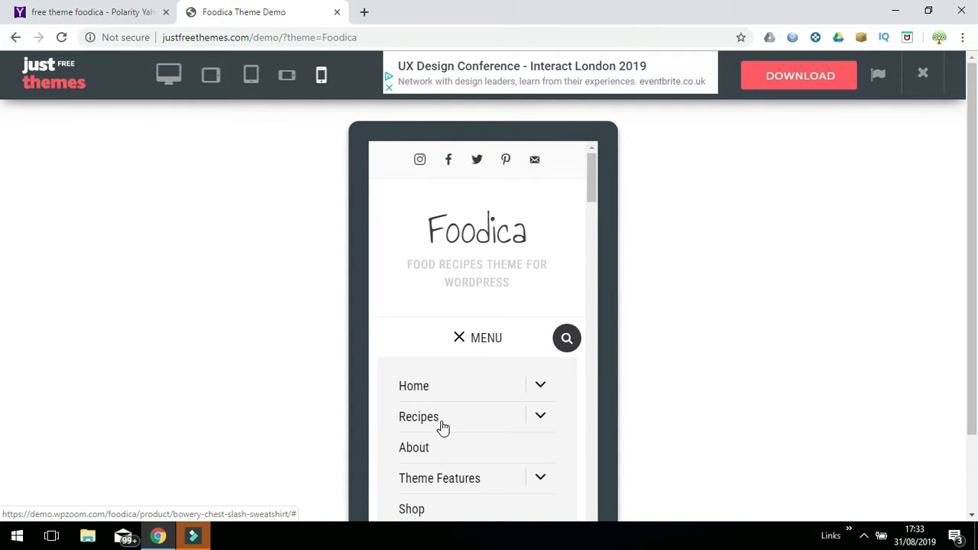
pyautogui.click(442, 424)
pyautogui.click(447, 480)
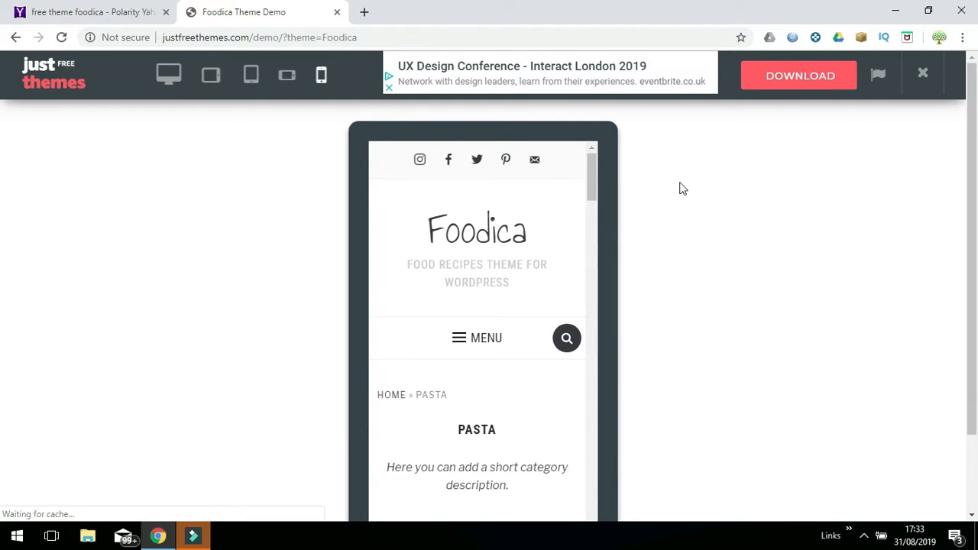
pyautogui.moveTo(593, 181); pyautogui.dragTo(632, 400)
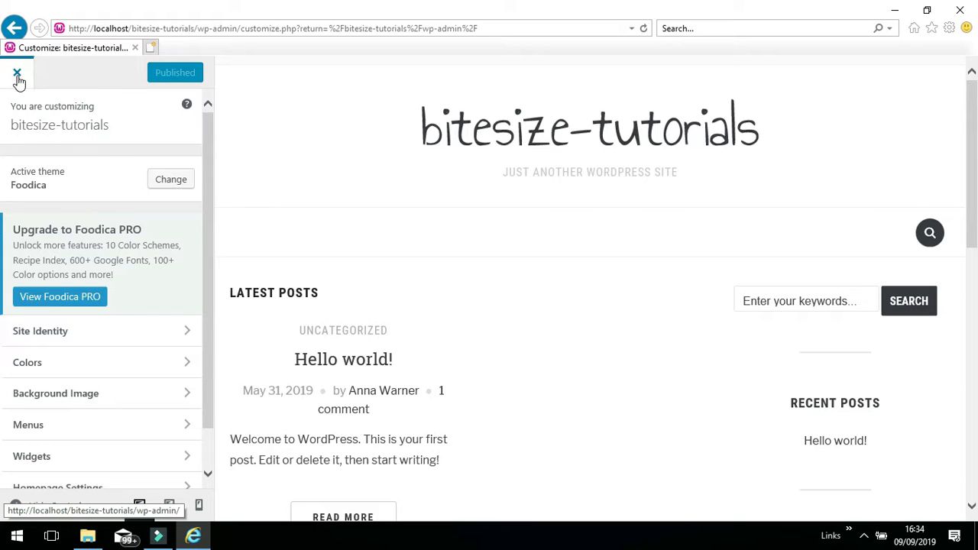
# Close the Customizer of the bitesize-tutorials site and accept the cookies on The Organic & Natural Vegan website.
pyautogui.click(17, 74)
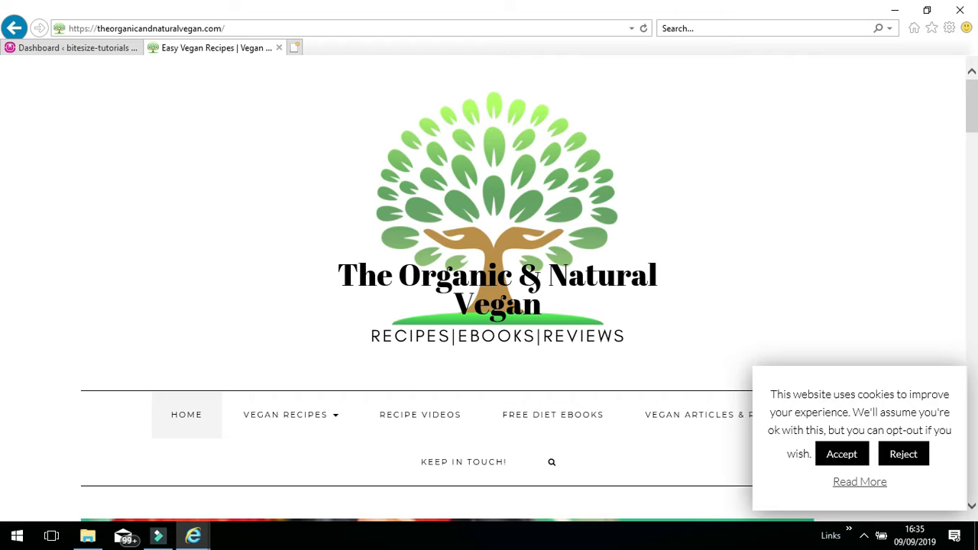
pyautogui.click(838, 455)
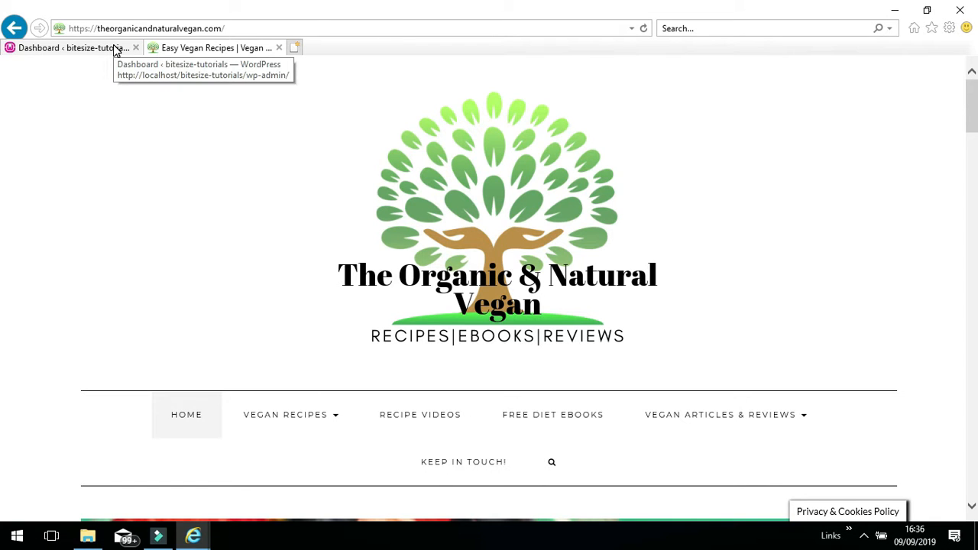
# Return to the bitesize-tutorials dashboard, open the personal user profile and follow its link for changing the profile picture on Gravatar.
pyautogui.click(115, 48)
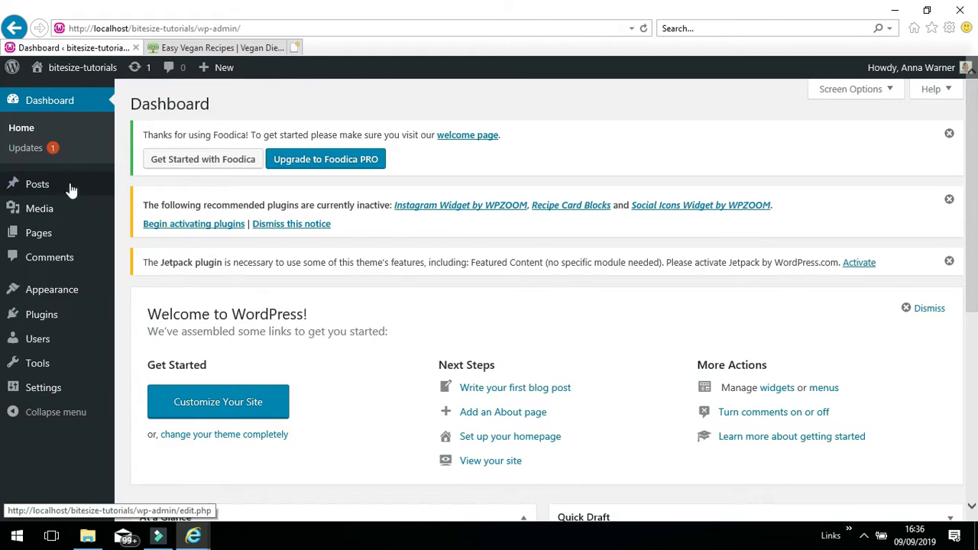
pyautogui.moveTo(61, 297)
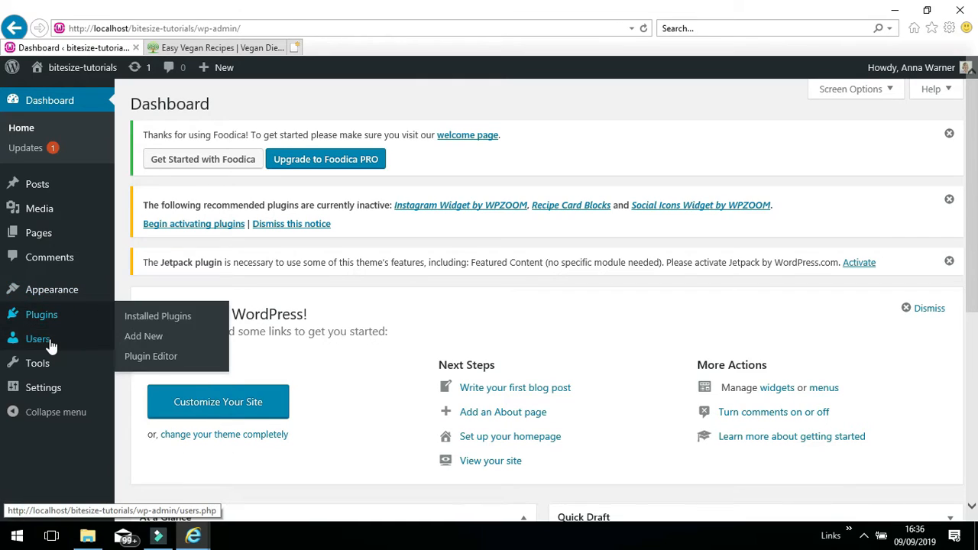
pyautogui.moveTo(50, 346)
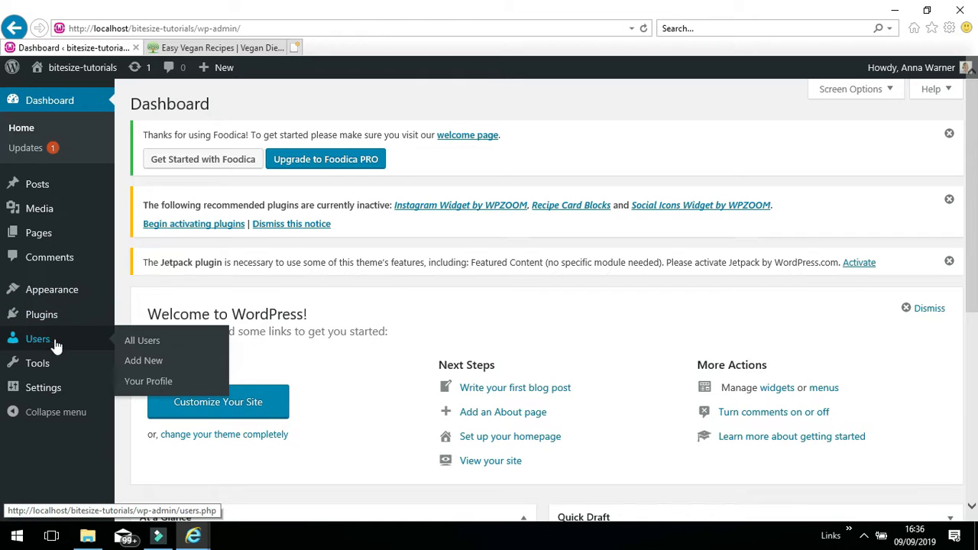
pyautogui.click(144, 384)
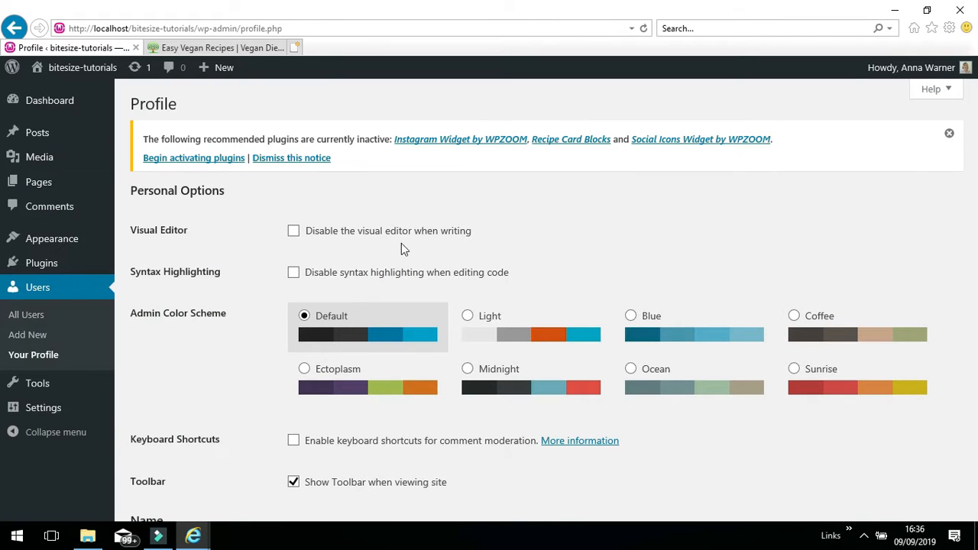
pyautogui.moveTo(972, 136); pyautogui.dragTo(973, 385)
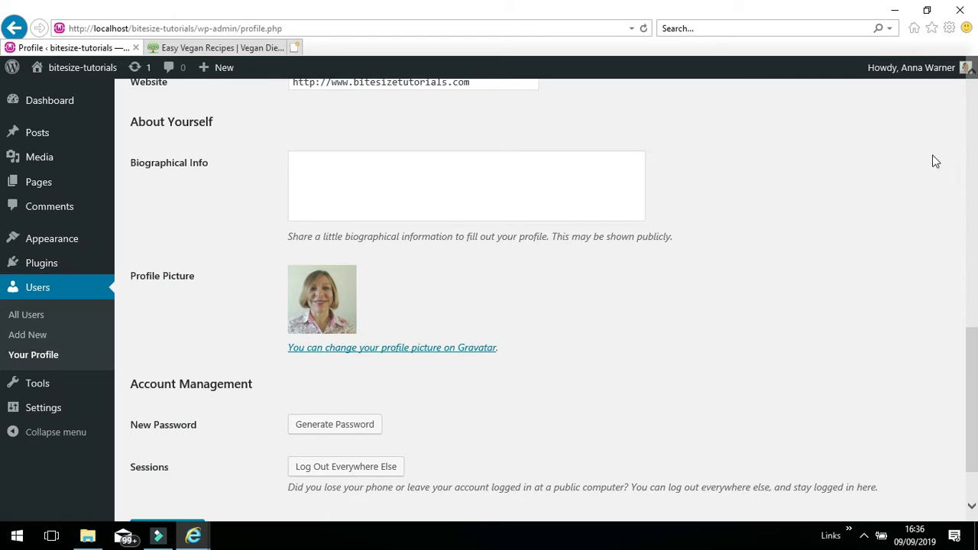
pyautogui.scroll(-1, 319, 276)
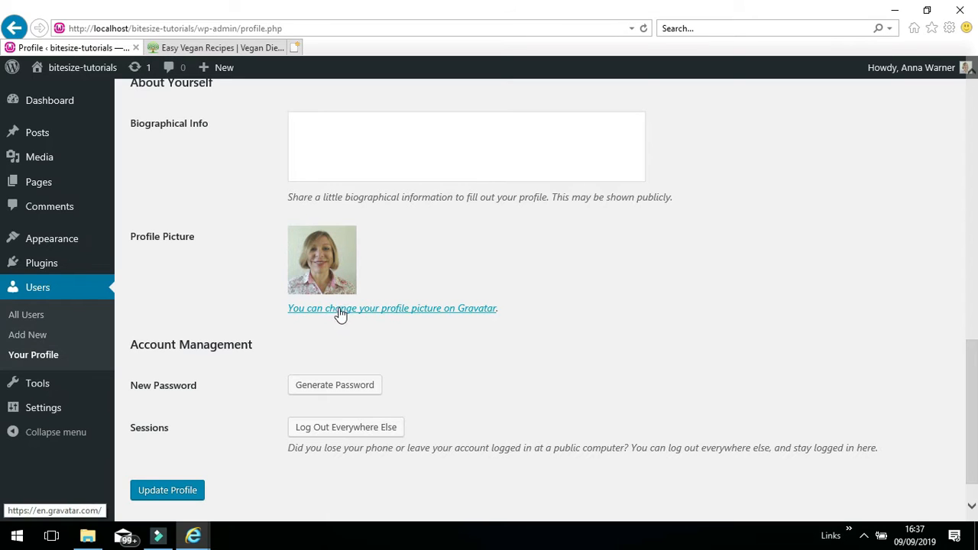
pyautogui.click(369, 309)
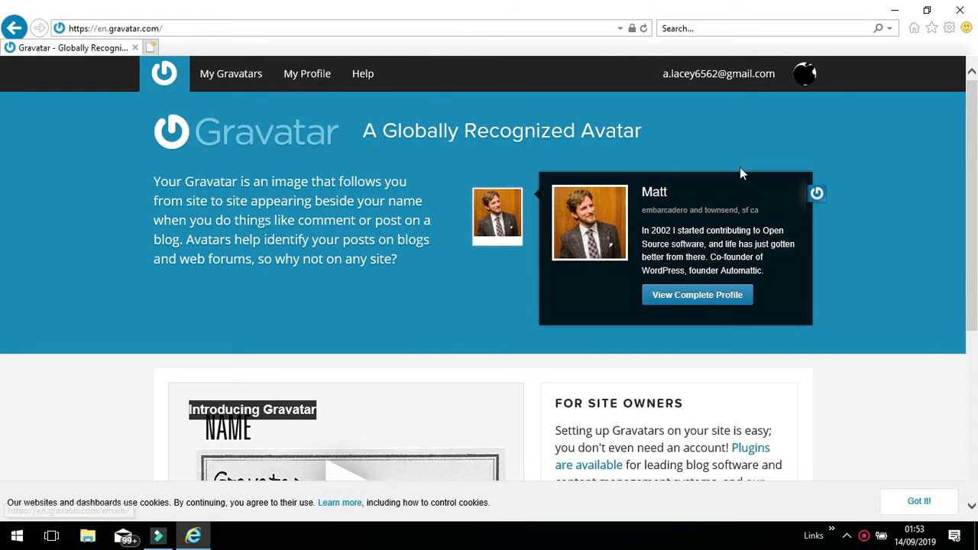
# View the photo gallery of the Gravatar profile and go from there to the page for managing Gravatars.
pyautogui.moveTo(803, 80)
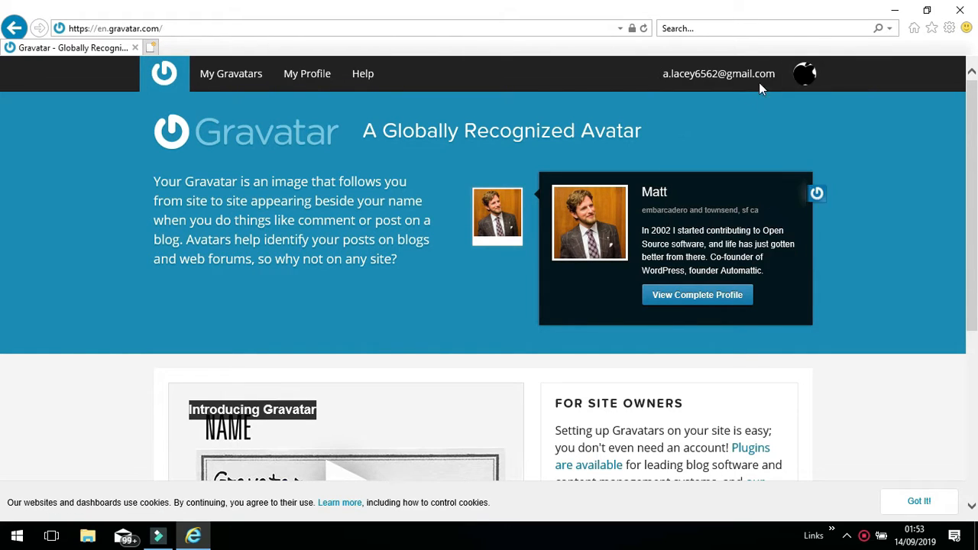
pyautogui.click(322, 76)
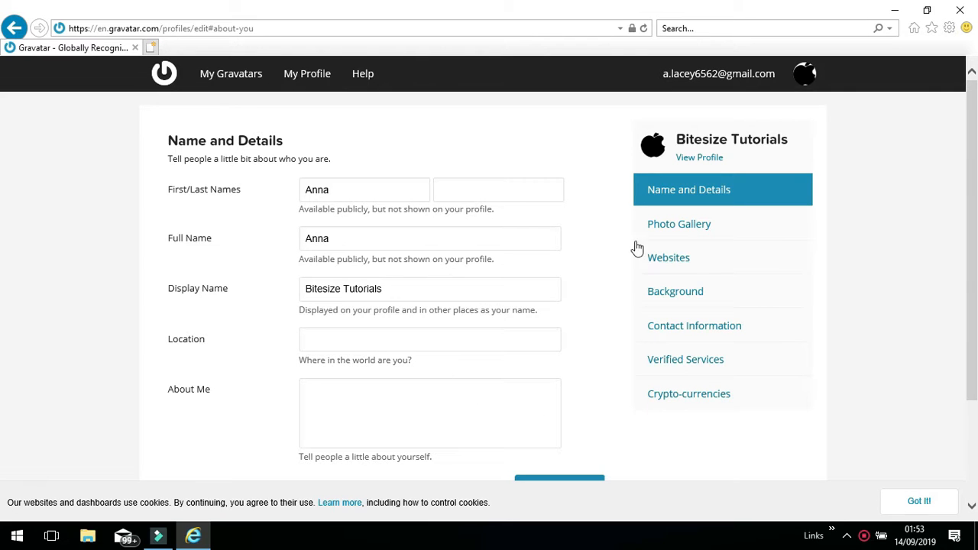
pyautogui.click(682, 228)
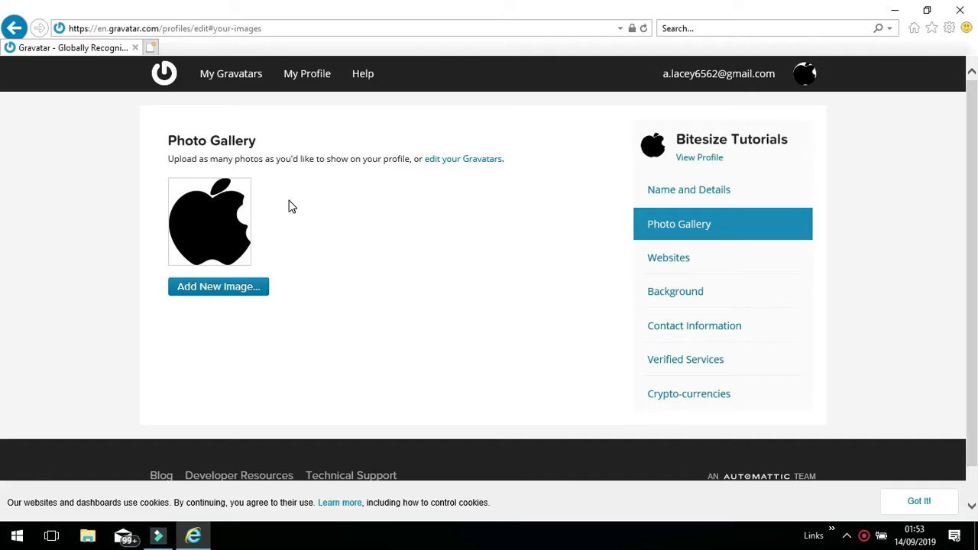
pyautogui.moveTo(244, 190)
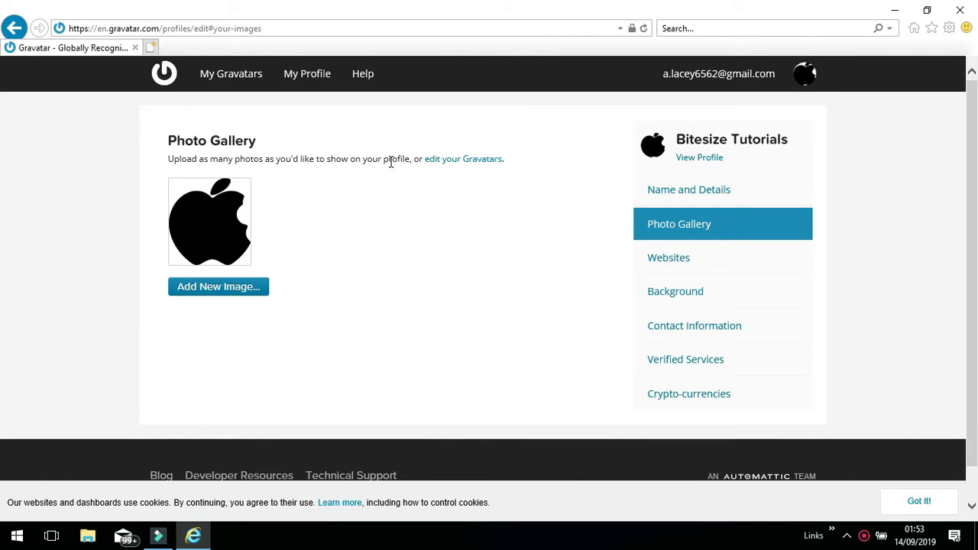
pyautogui.click(465, 161)
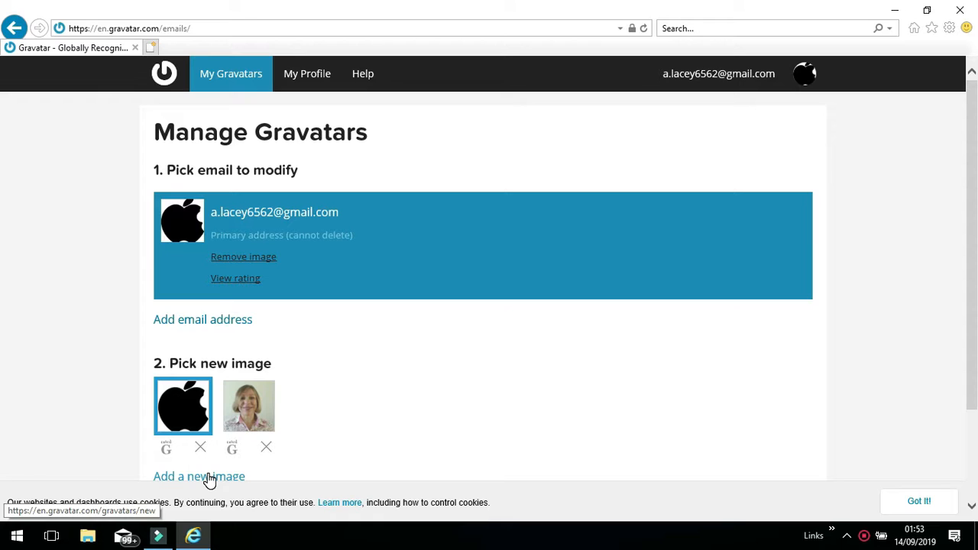
pyautogui.click(259, 475)
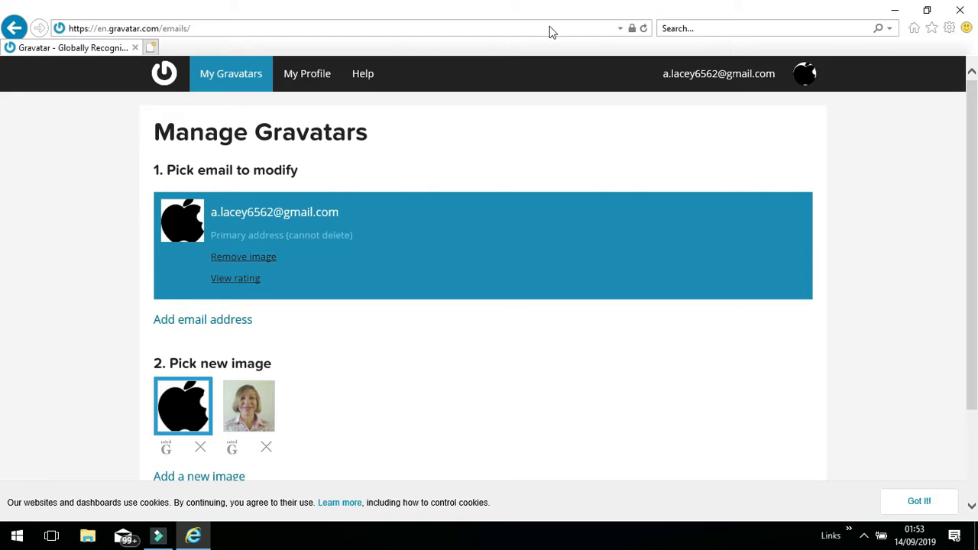
# Open the form for adding a website in the Websites section of the Gravatar profile.
pyautogui.click(316, 78)
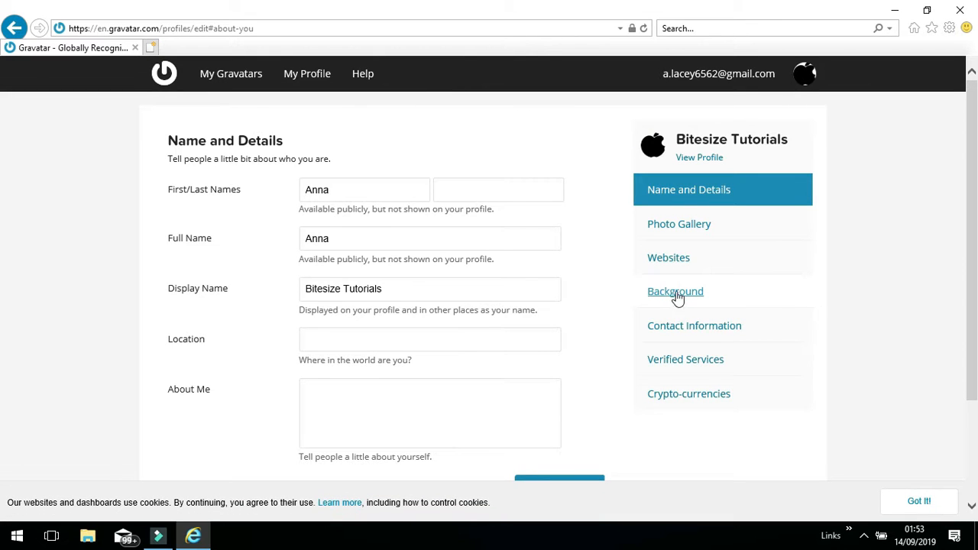
pyautogui.click(669, 266)
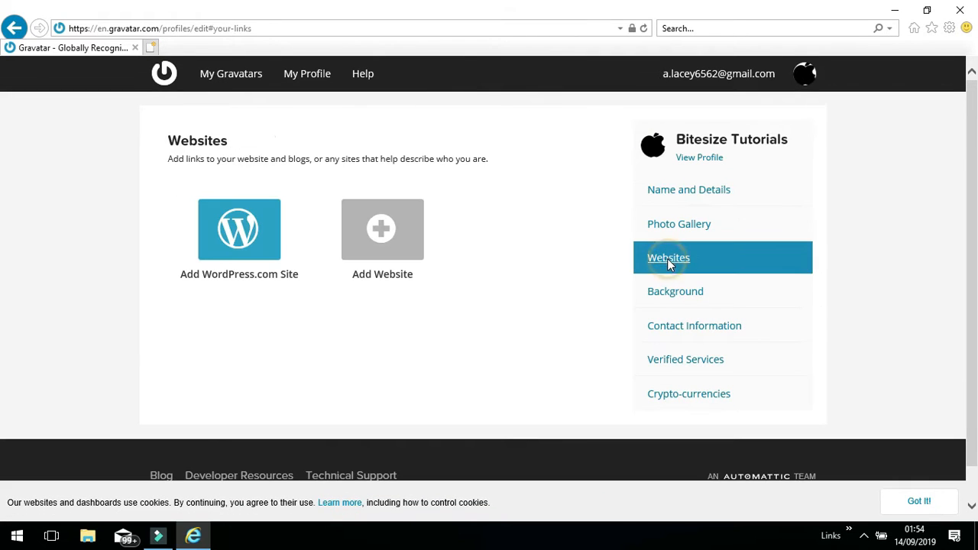
pyautogui.click(382, 231)
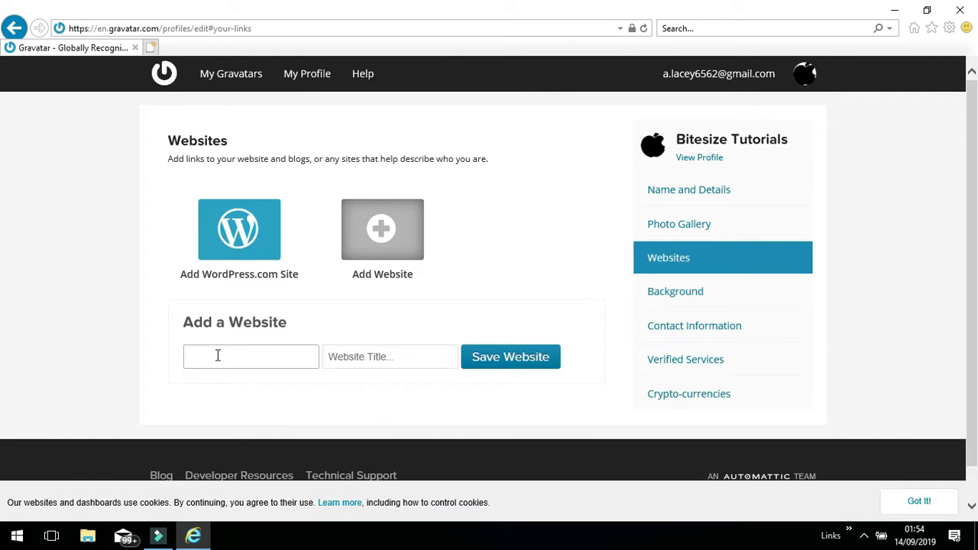
pyautogui.click(210, 389)
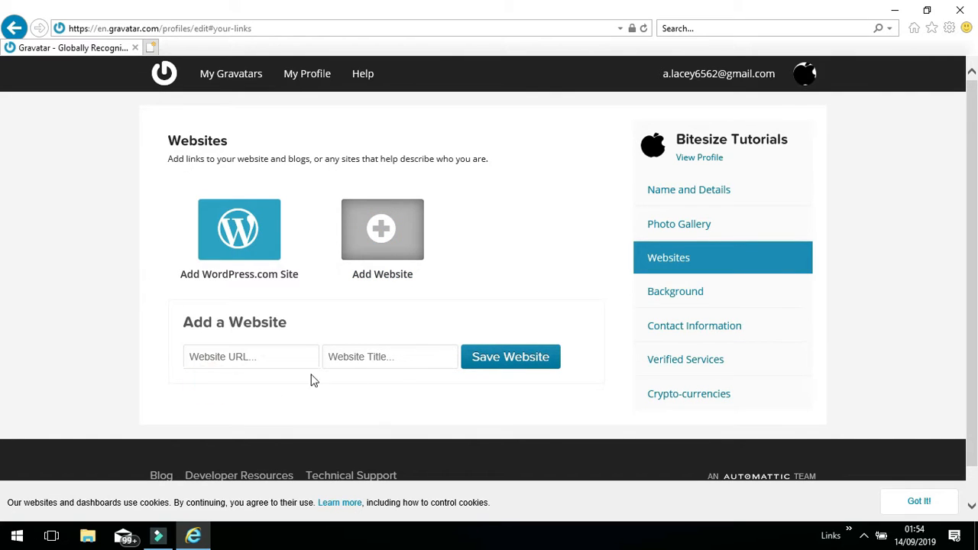
pyautogui.click(535, 374)
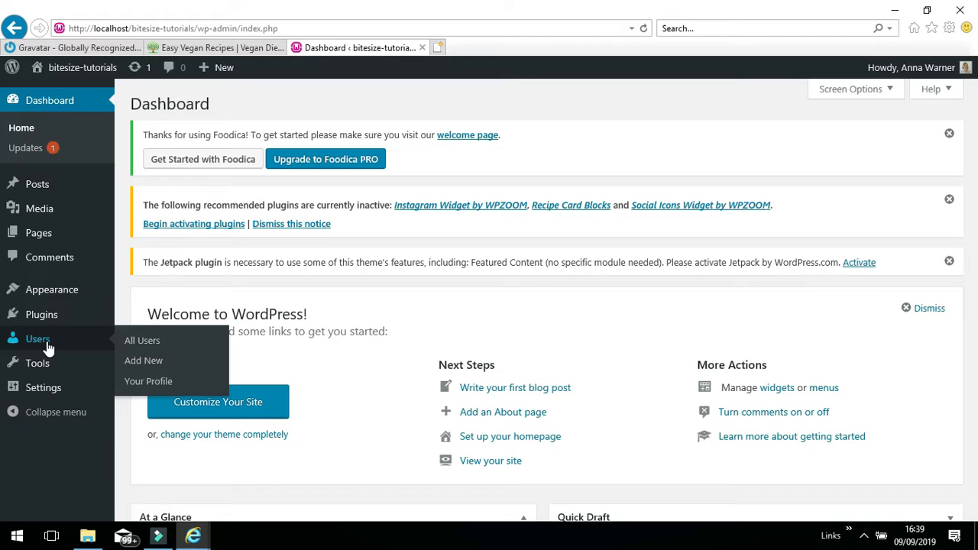
# Open the personal user profile in WordPress and review its name, contact and profile picture settings.
pyautogui.click(130, 384)
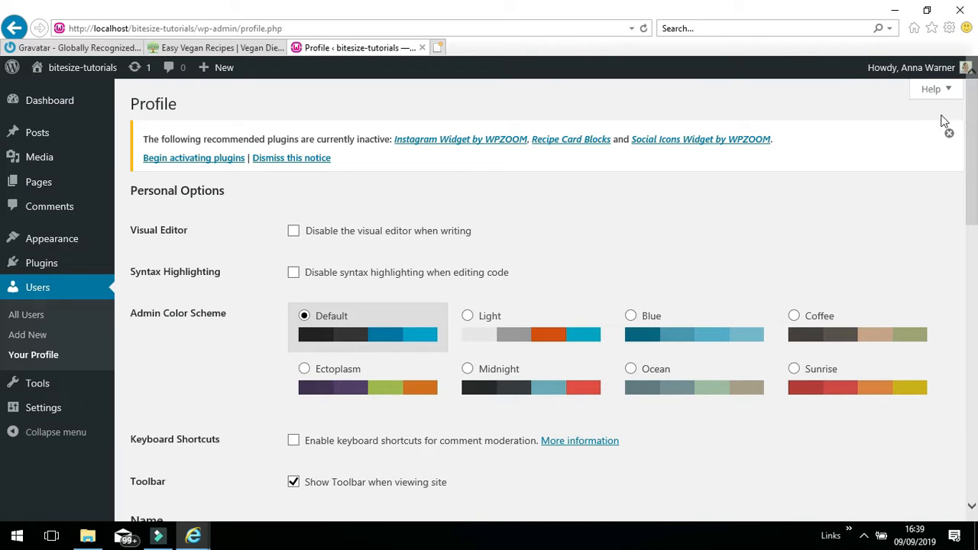
pyautogui.moveTo(973, 111); pyautogui.dragTo(976, 267)
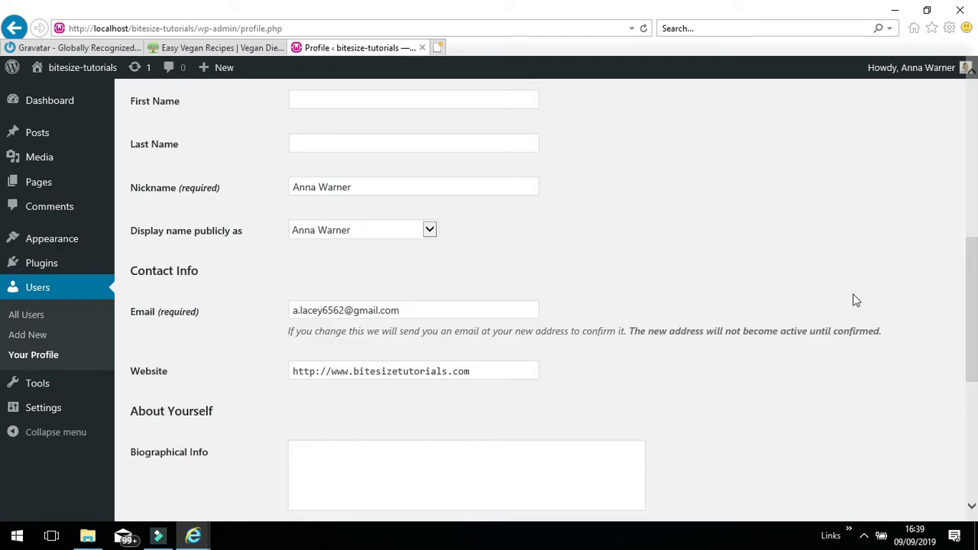
pyautogui.moveTo(971, 301); pyautogui.dragTo(966, 429)
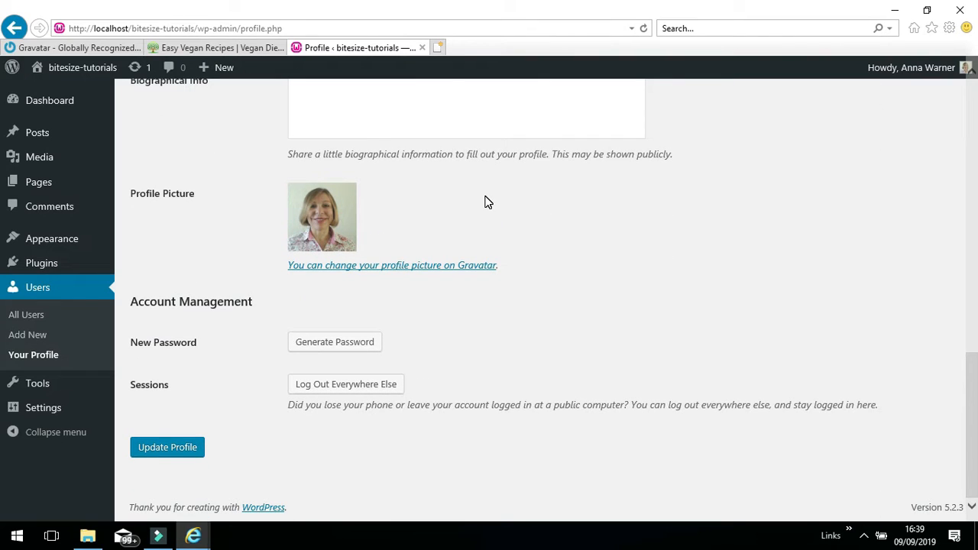
# Save the personal user profile in WordPress.
pyautogui.click(160, 450)
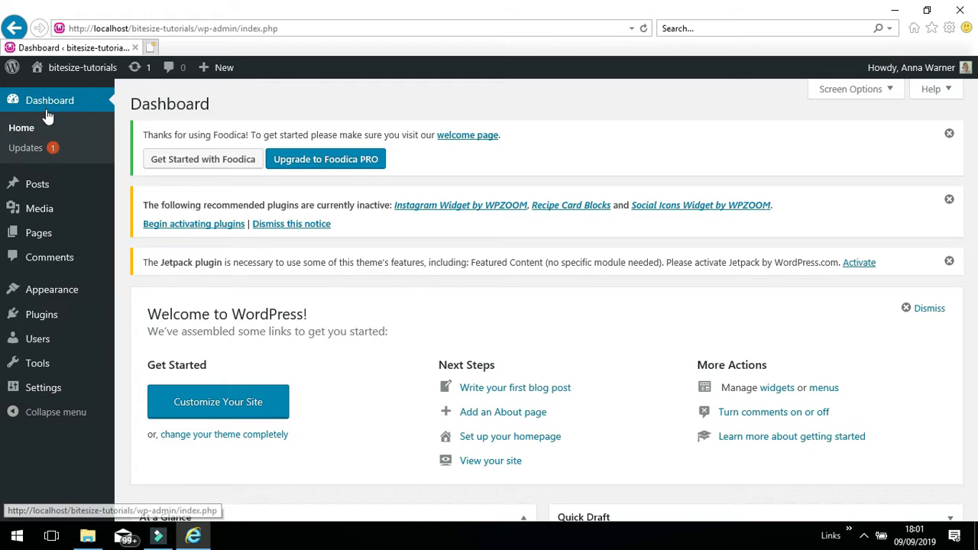
# Open the "Hello world!" post for editing from the list of all posts and display its permalink.
pyautogui.moveTo(42, 191)
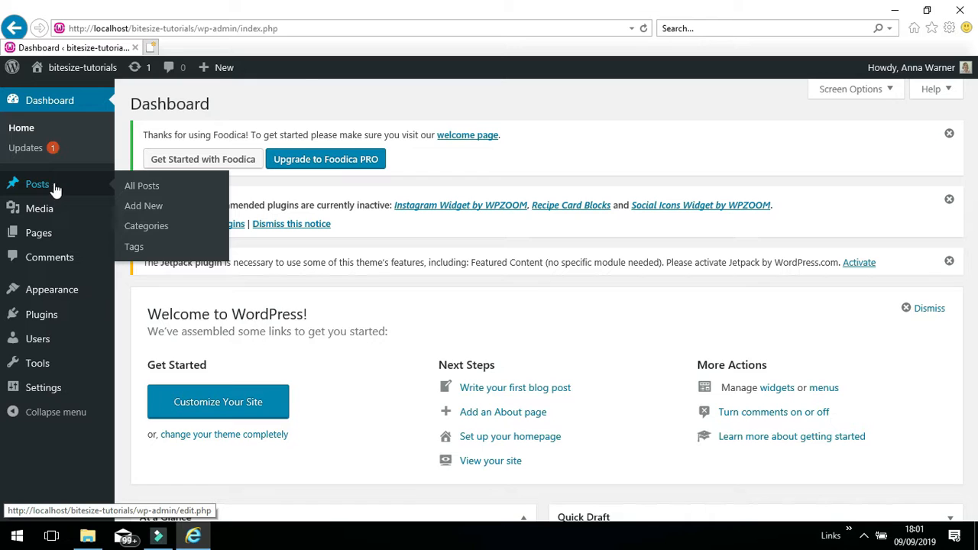
pyautogui.click(161, 189)
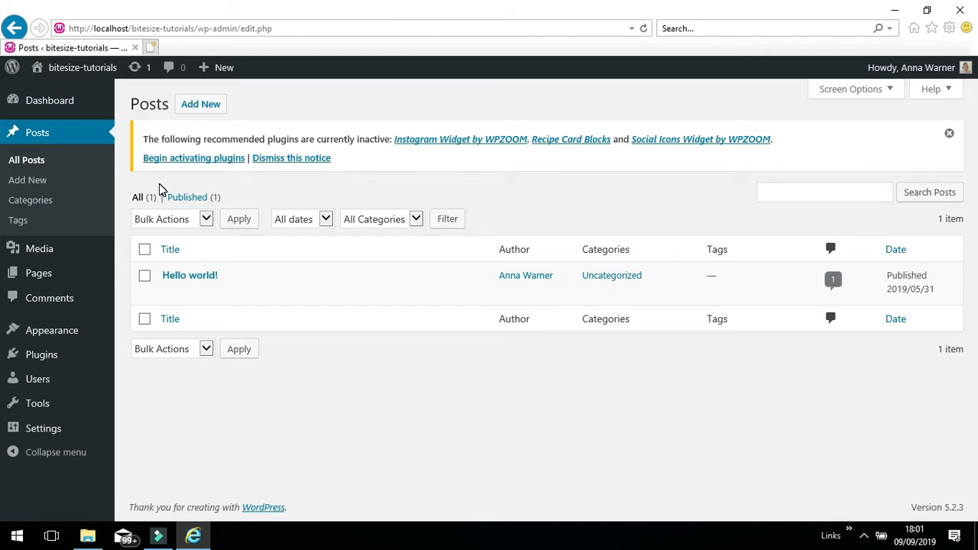
pyautogui.moveTo(198, 281)
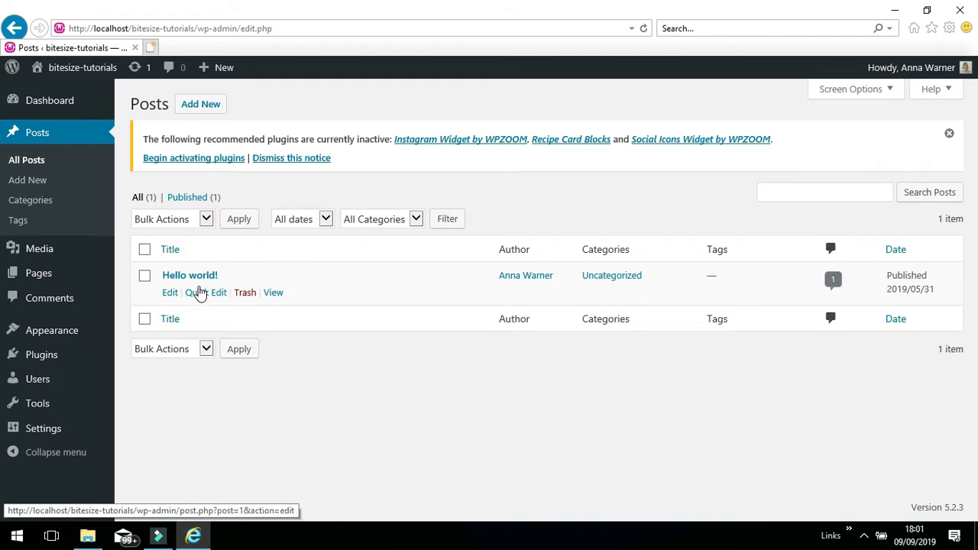
pyautogui.click(236, 277)
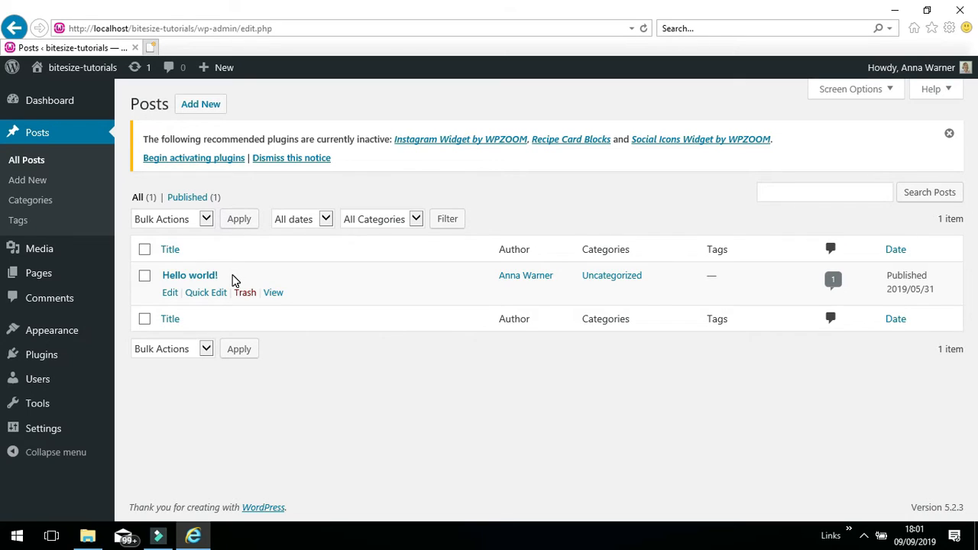
pyautogui.click(170, 294)
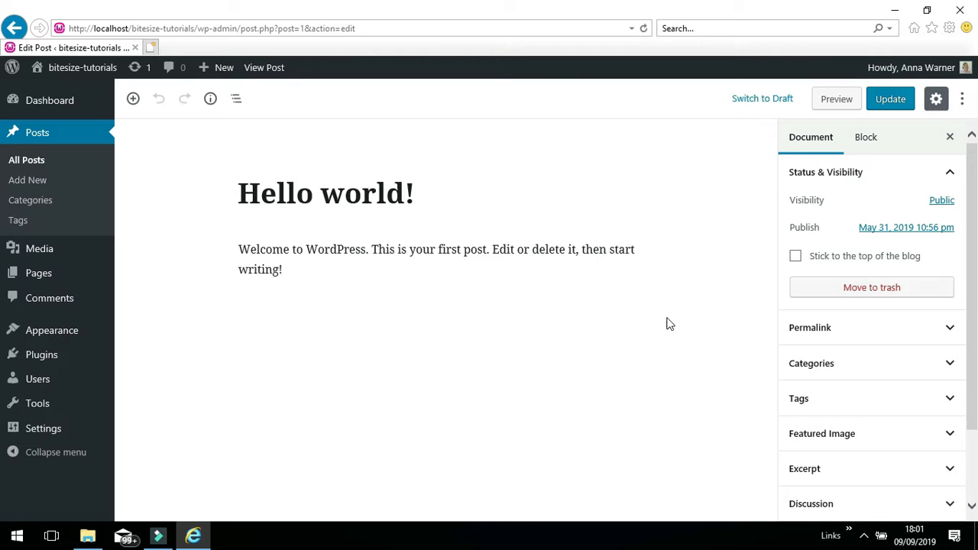
pyautogui.click(423, 194)
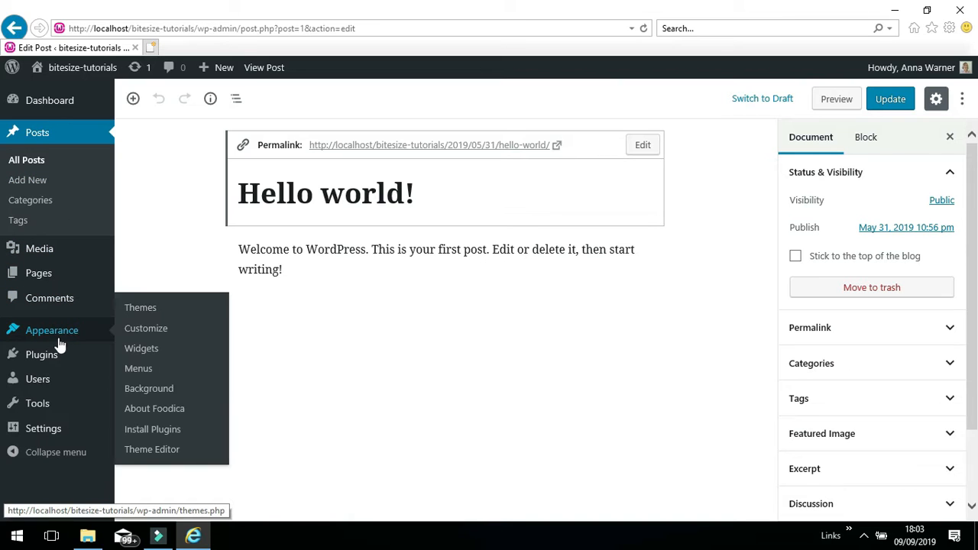
# Set the site's permalink structure to Post name in the permalink settings and save the changes.
pyautogui.moveTo(51, 360)
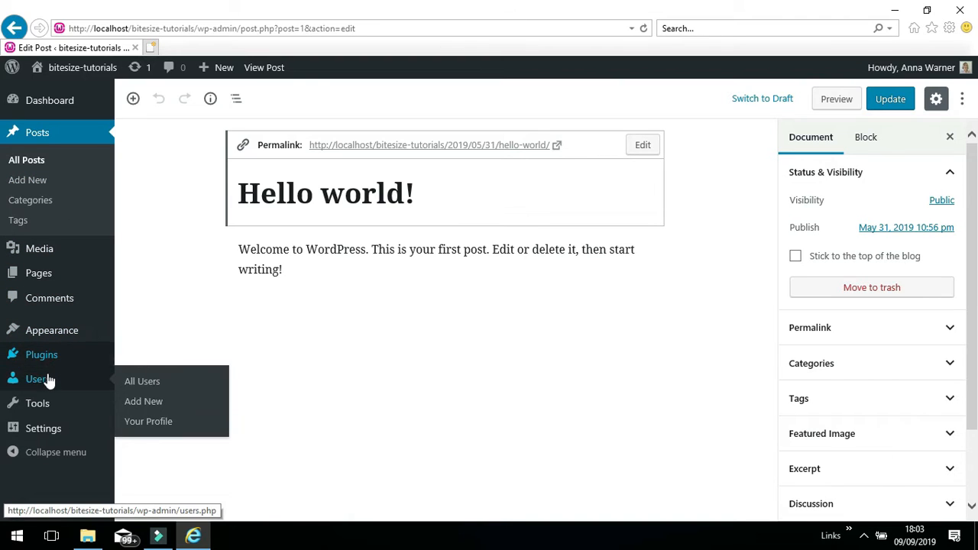
pyautogui.moveTo(44, 402)
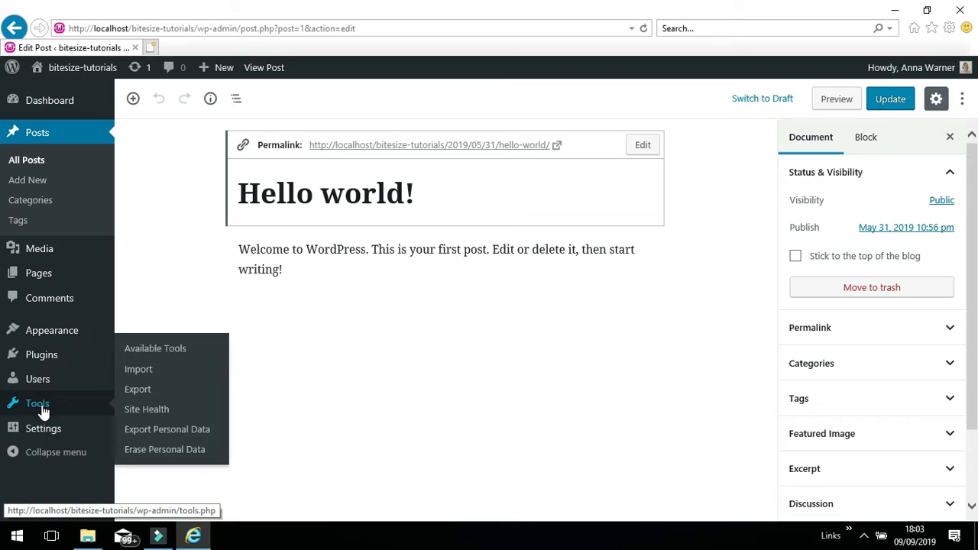
pyautogui.moveTo(42, 432)
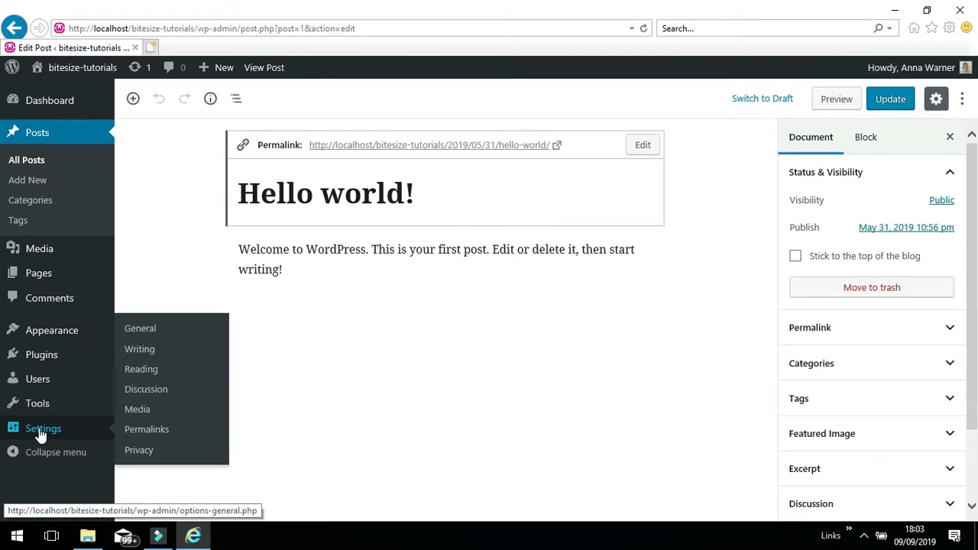
pyautogui.click(150, 432)
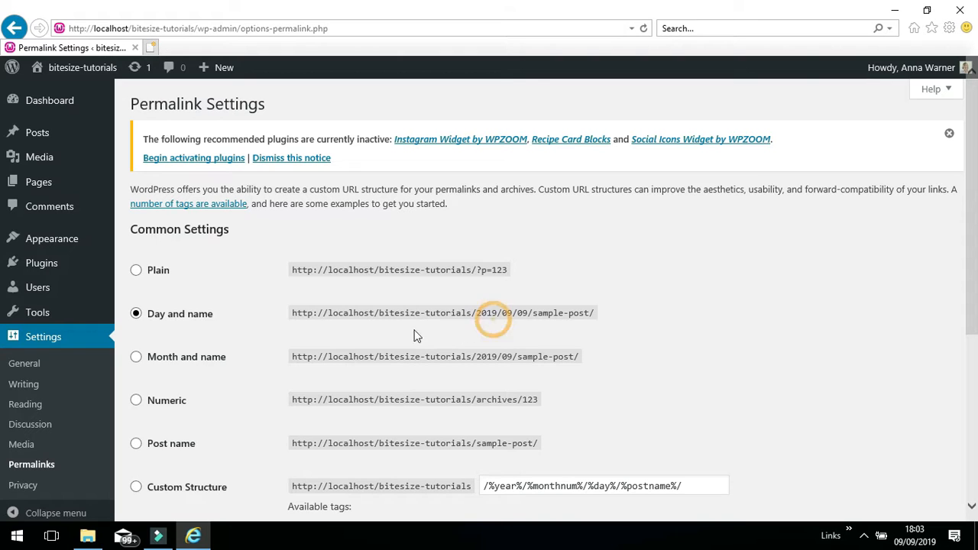
pyautogui.click(135, 448)
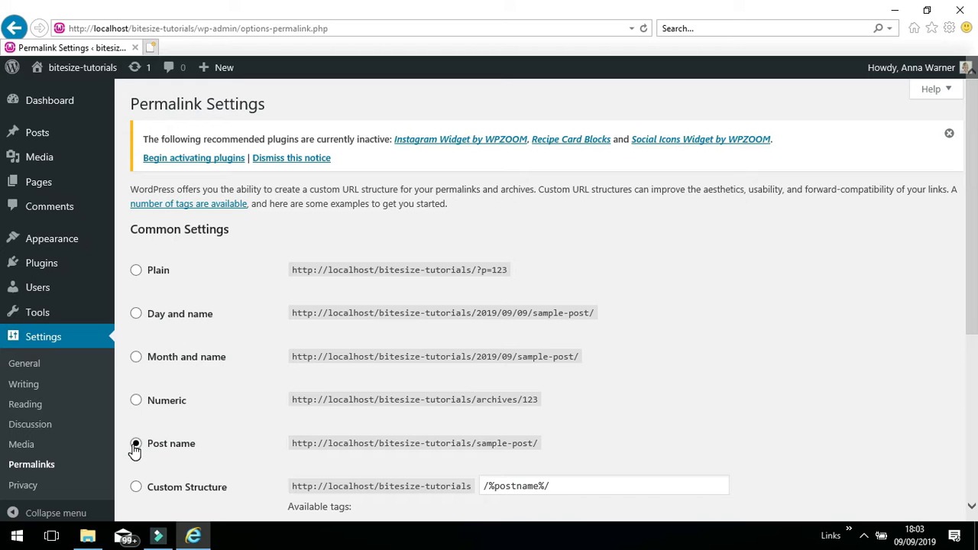
pyautogui.moveTo(971, 260); pyautogui.dragTo(948, 382)
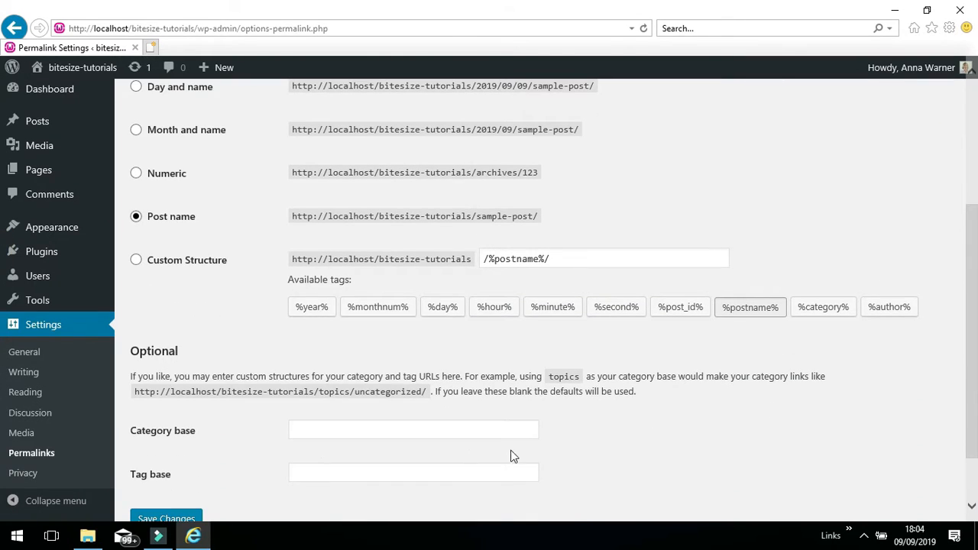
pyautogui.click(178, 519)
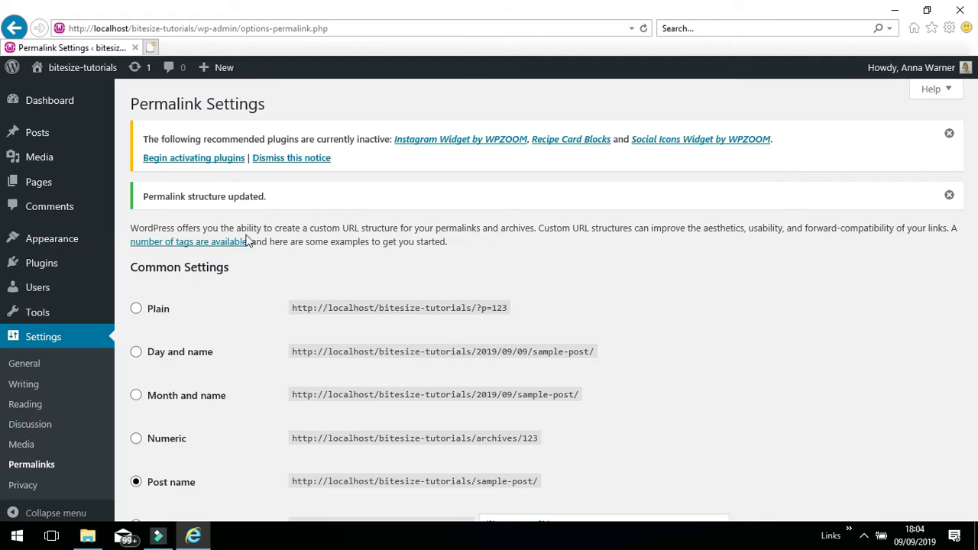
# Return to the posts list, reopen the "Hello world!" post for editing and check its permalink.
pyautogui.moveTo(48, 186)
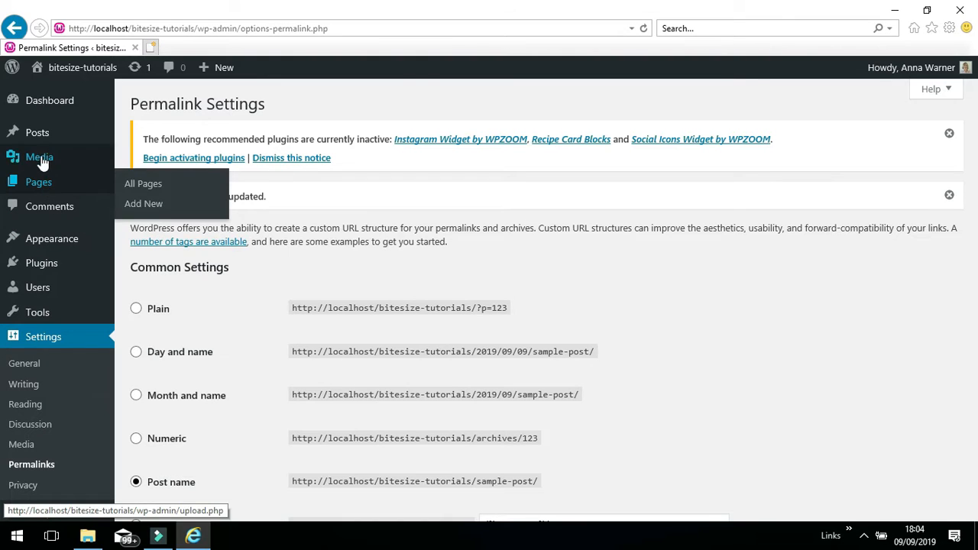
pyautogui.moveTo(37, 134)
pyautogui.click(36, 133)
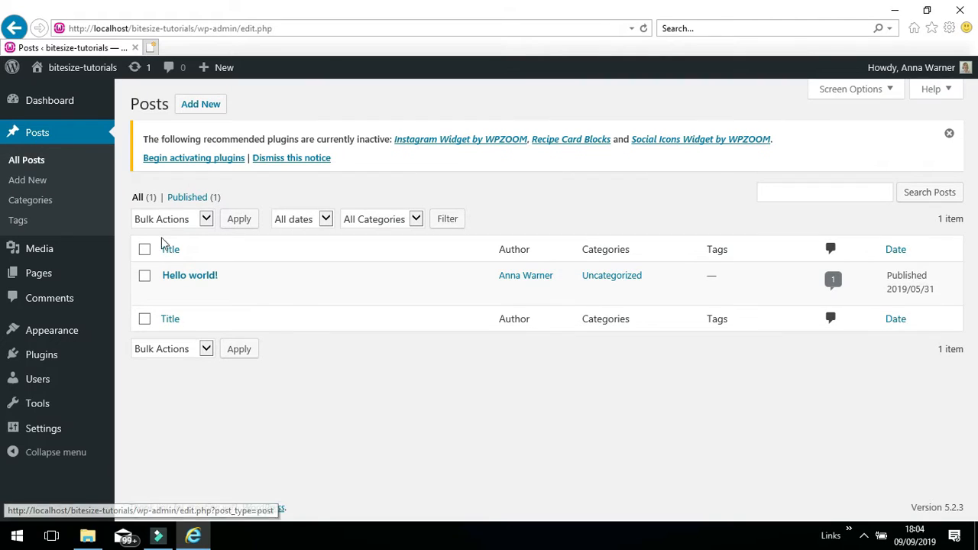
pyautogui.moveTo(194, 283)
pyautogui.click(170, 294)
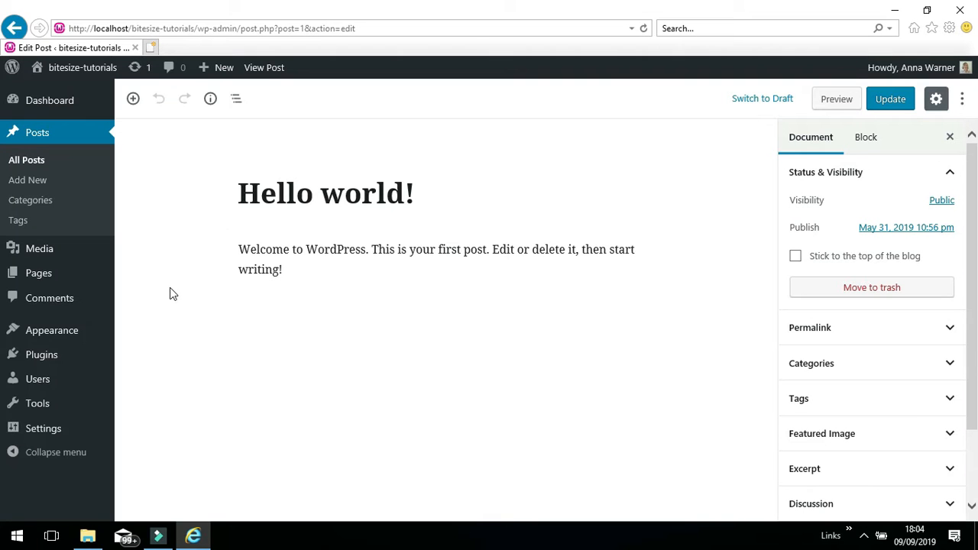
pyautogui.click(415, 194)
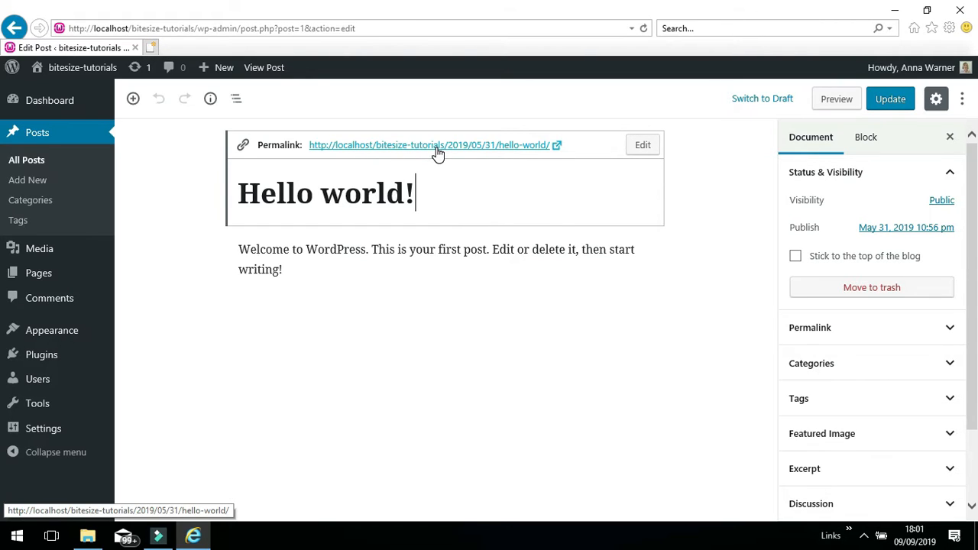
# Go to the list of installed plugins from the dashboard and dismiss the Google Drive removal notice.
pyautogui.click(55, 107)
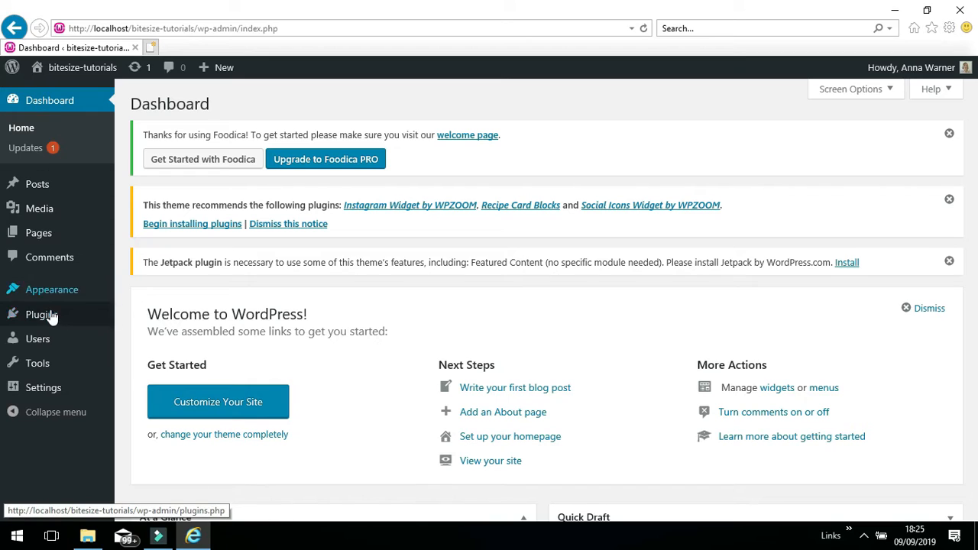
pyautogui.moveTo(47, 319)
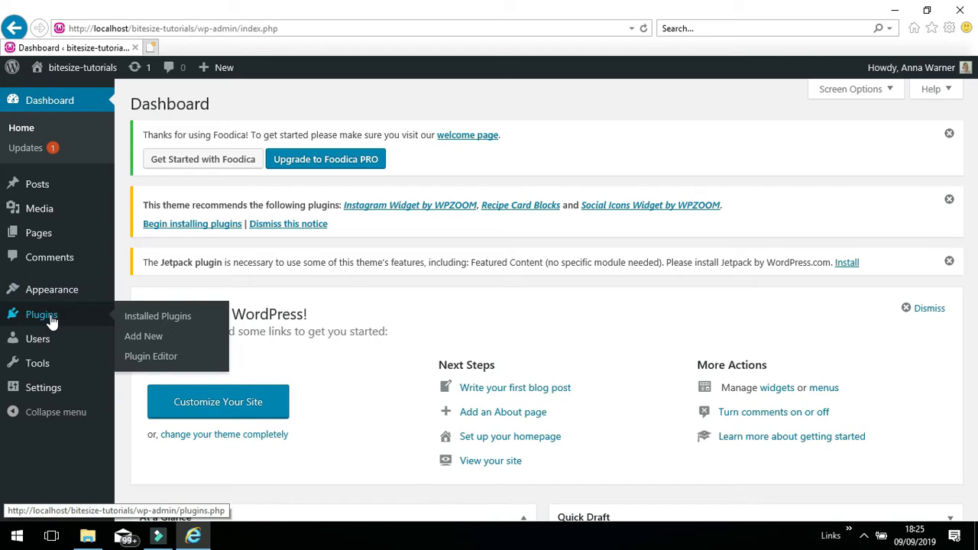
pyautogui.click(154, 316)
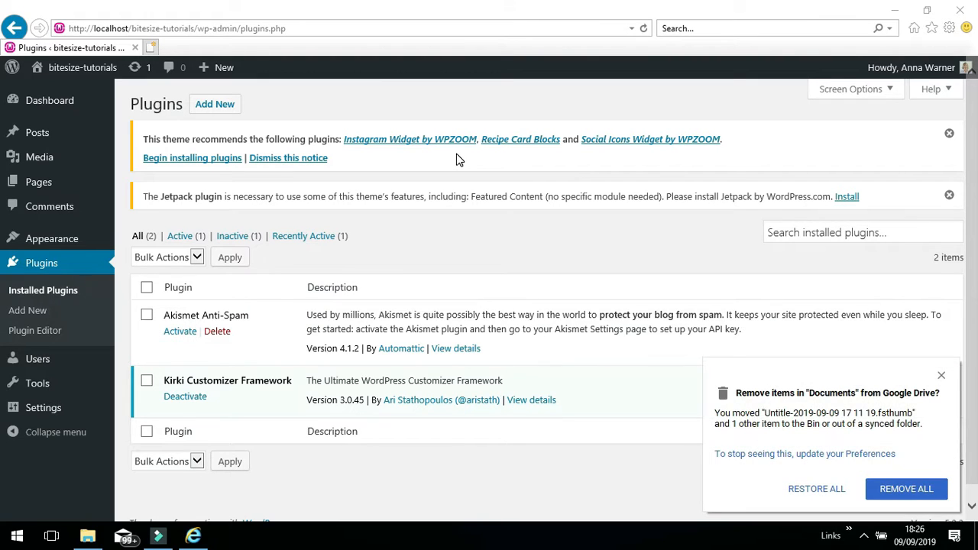
pyautogui.click(941, 376)
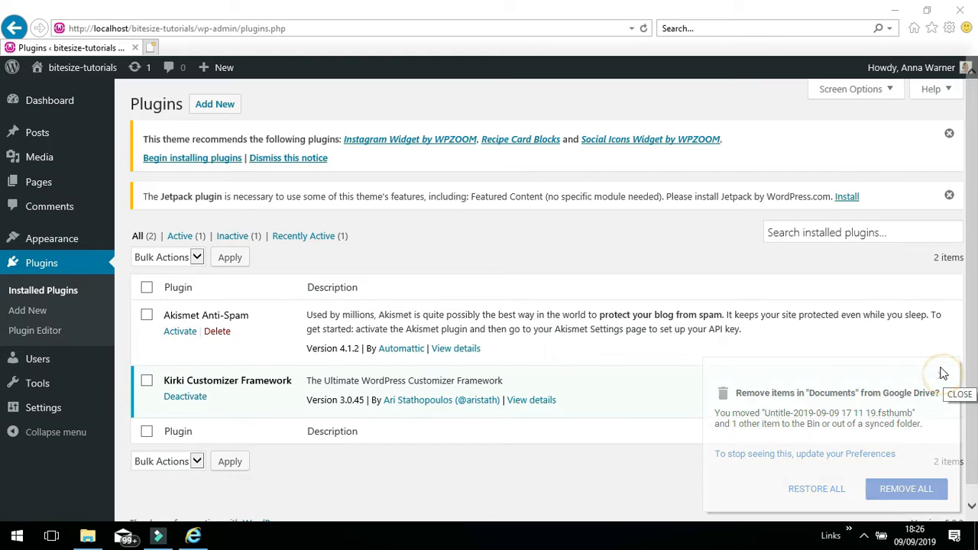
# Bulk-install the three plugins recommended by the theme: Instagram Widget by WPZOOM, Recipe Card Blocks and Social Icons Widget by WPZOOM.
pyautogui.click(173, 163)
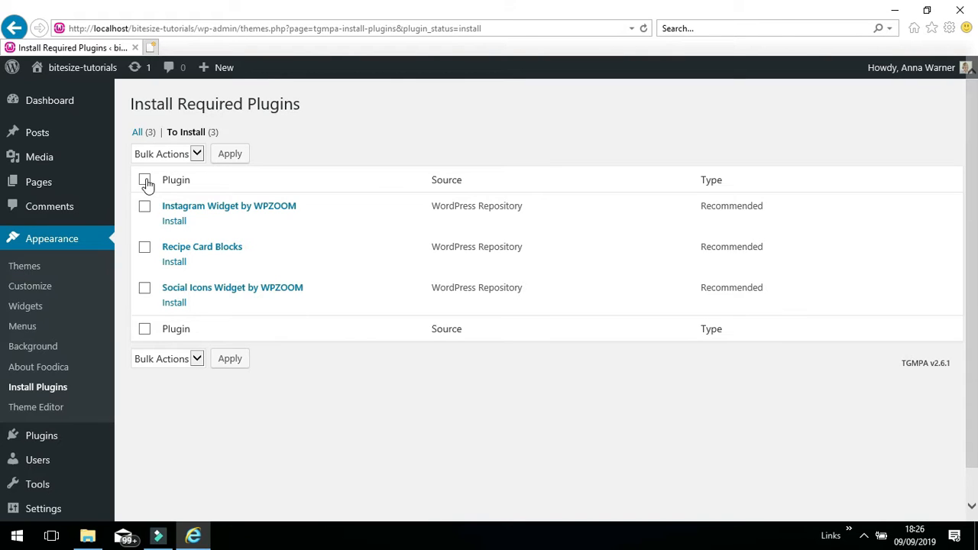
pyautogui.click(144, 180)
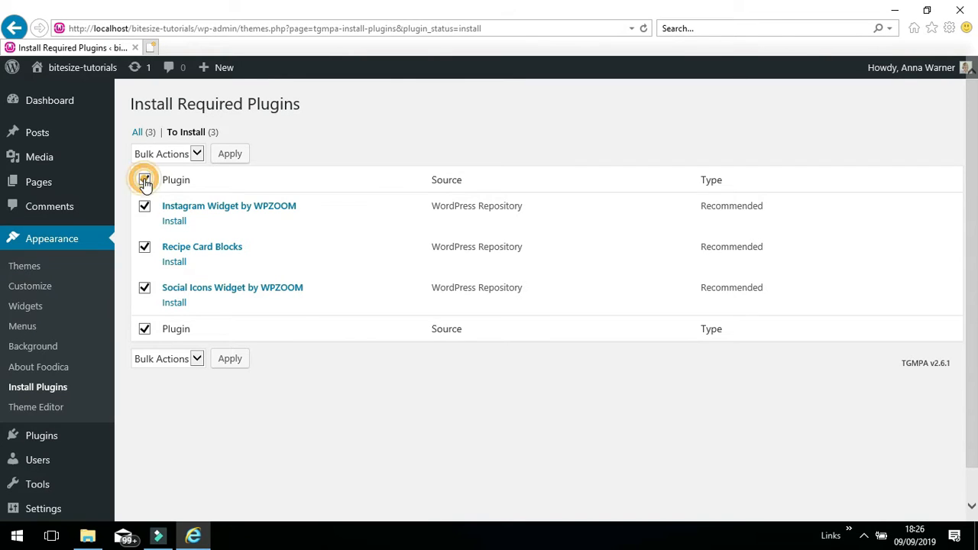
pyautogui.click(198, 154)
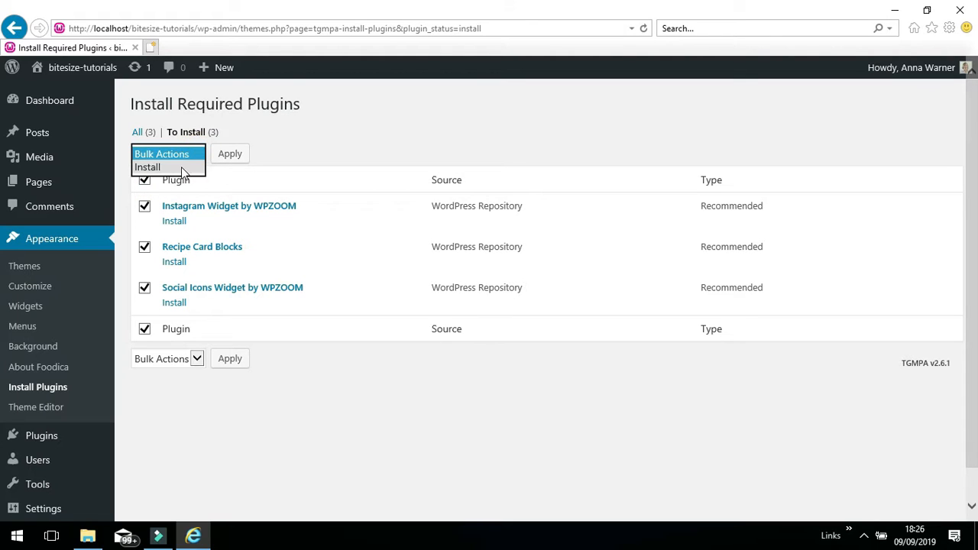
pyautogui.click(181, 167)
pyautogui.click(230, 154)
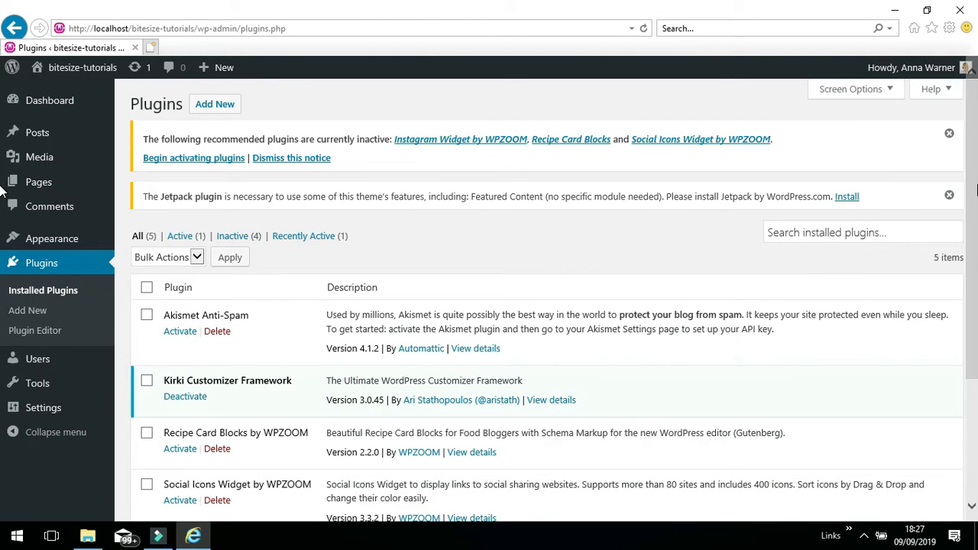
# Review the list of installed plugins and follow the theme notice's link for installing Jetpack.
pyautogui.moveTo(971, 193); pyautogui.dragTo(969, 296)
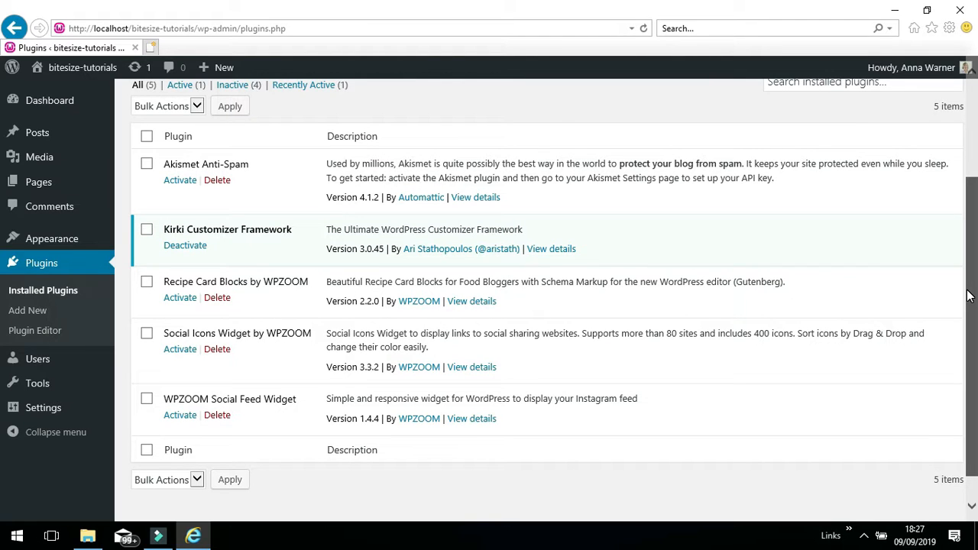
pyautogui.moveTo(969, 297); pyautogui.dragTo(977, 174)
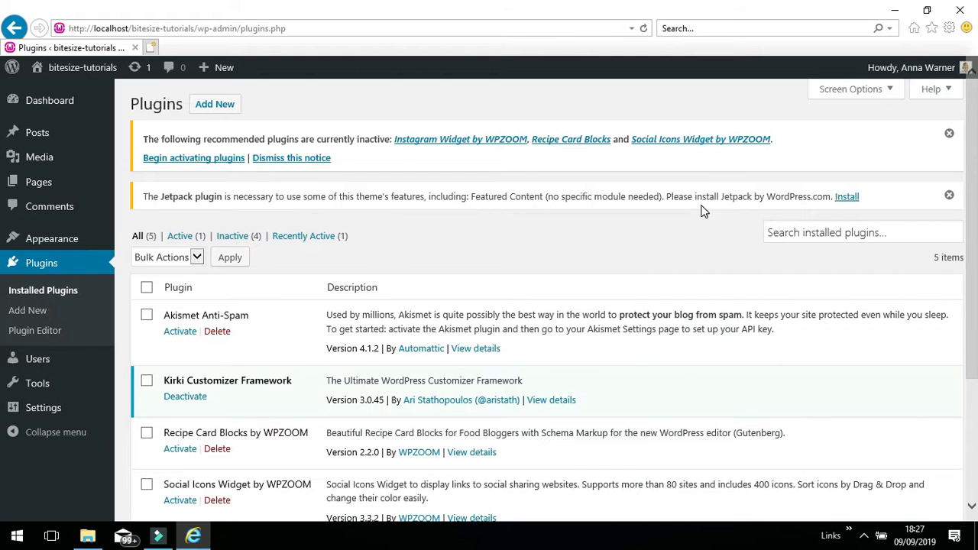
pyautogui.click(848, 197)
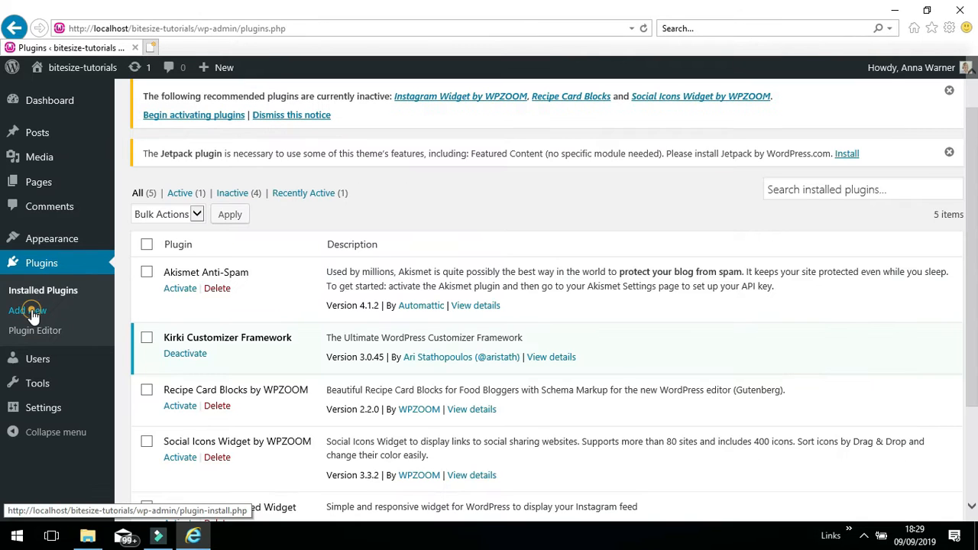
# Search the page for adding plugins for "yoast" and install the Yoast SEO plugin.
pyautogui.click(32, 312)
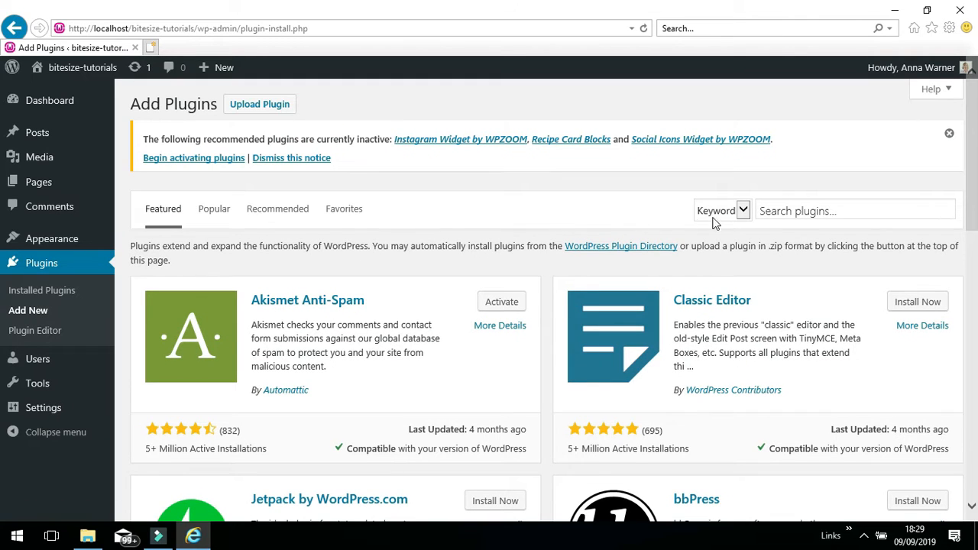
pyautogui.click(771, 205)
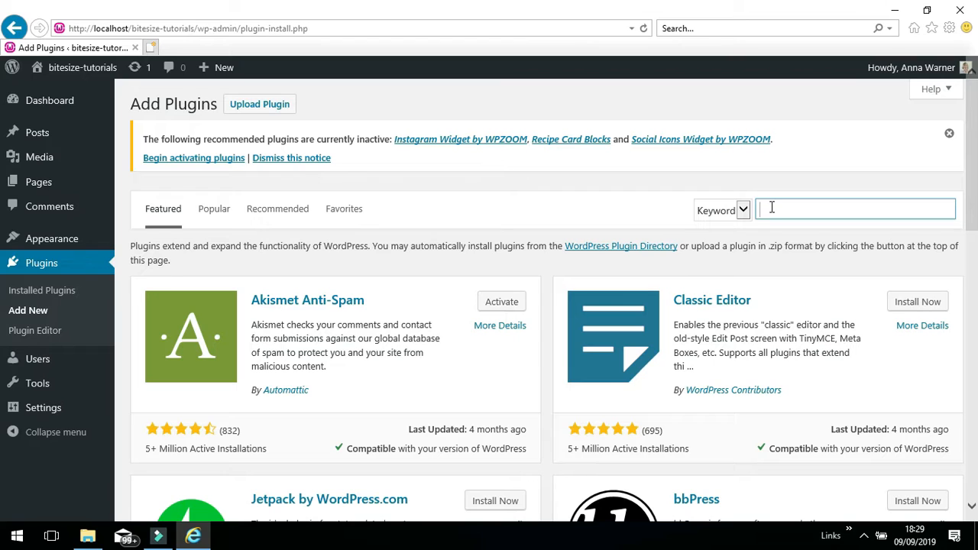
pyautogui.write('yo')
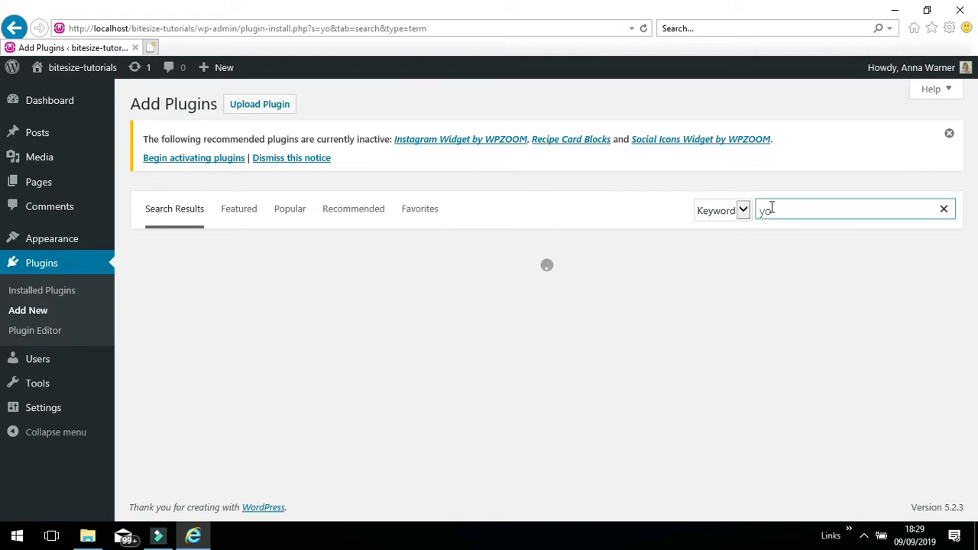
pyautogui.write('ast')
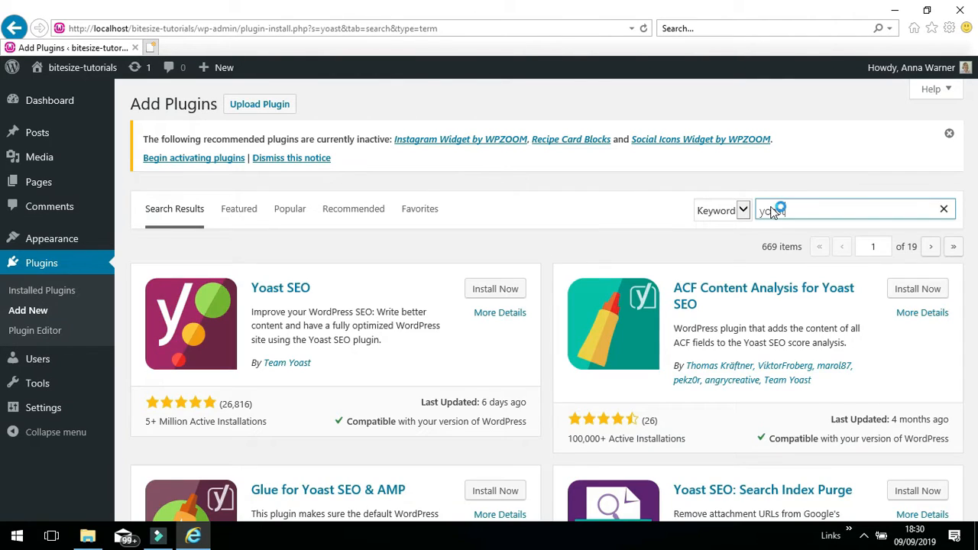
pyautogui.click(318, 289)
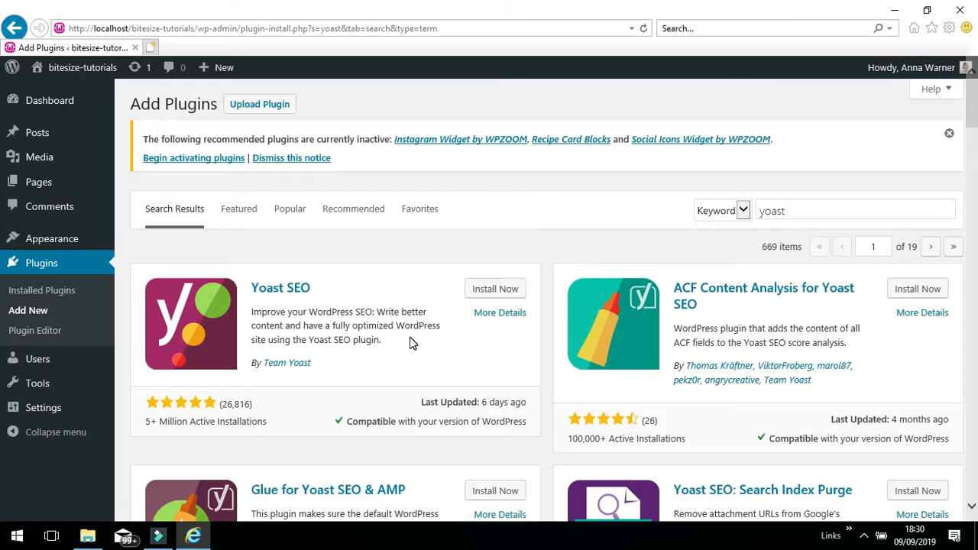
pyautogui.click(502, 293)
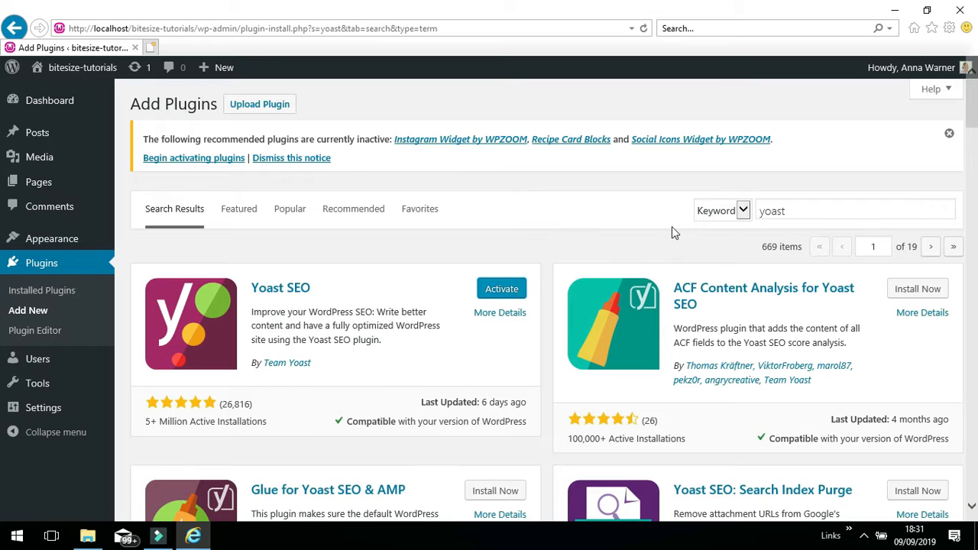
# Search the plugin directory for "mailchimp" and install the Mailchimp for WordPress plugin by ibericode.
pyautogui.click(798, 208)
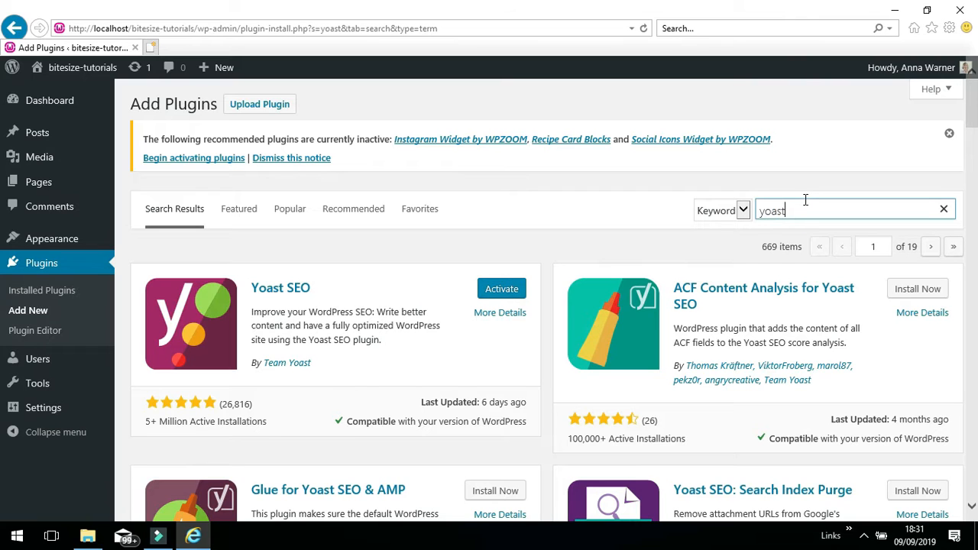
pyautogui.press('BackSpace')
pyautogui.press('BackSpace')
pyautogui.press('BackSpace')
pyautogui.press('BackSpace')
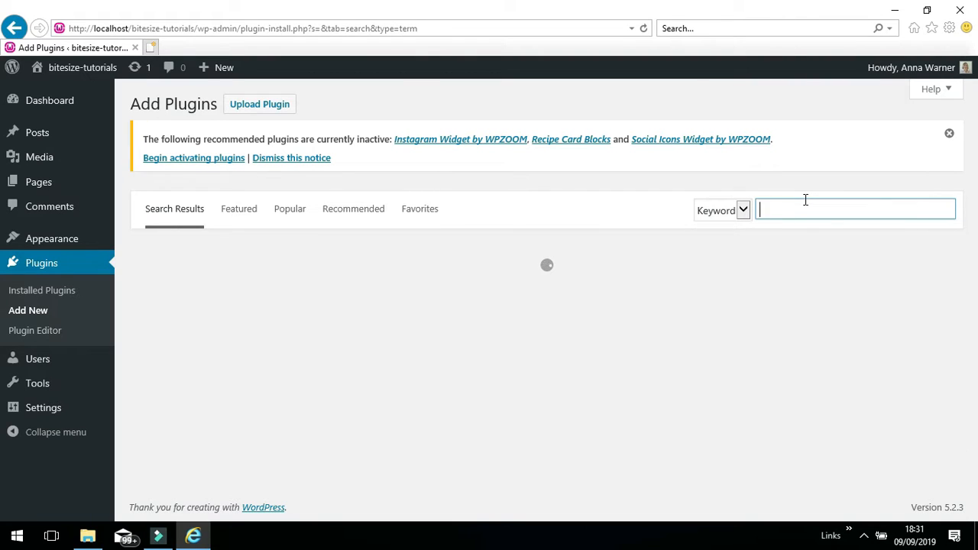
pyautogui.write('mail')
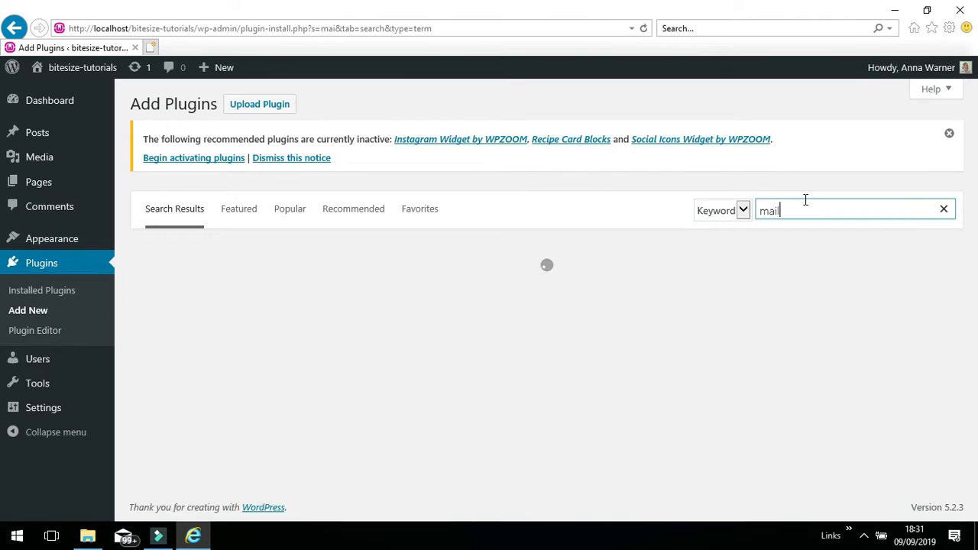
pyautogui.write('chimp')
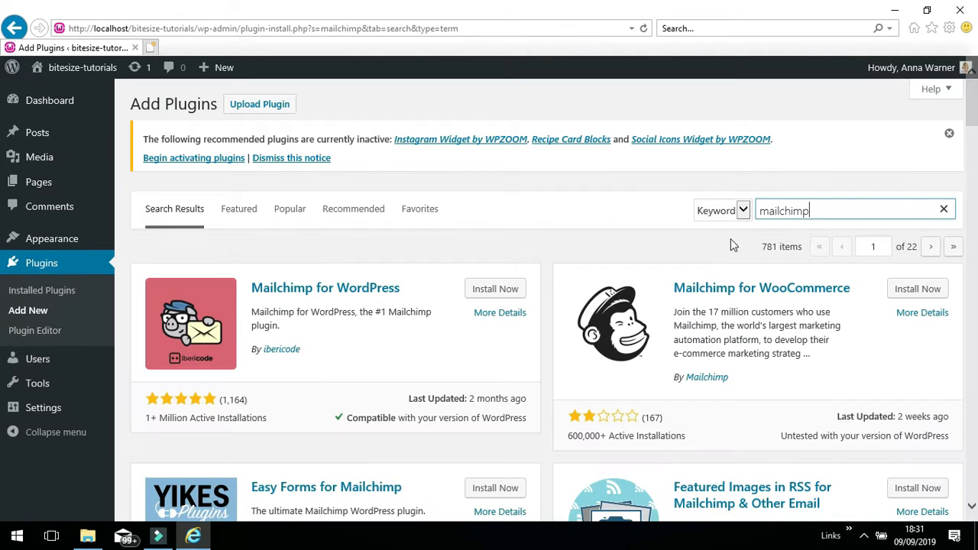
pyautogui.click(279, 302)
pyautogui.click(501, 294)
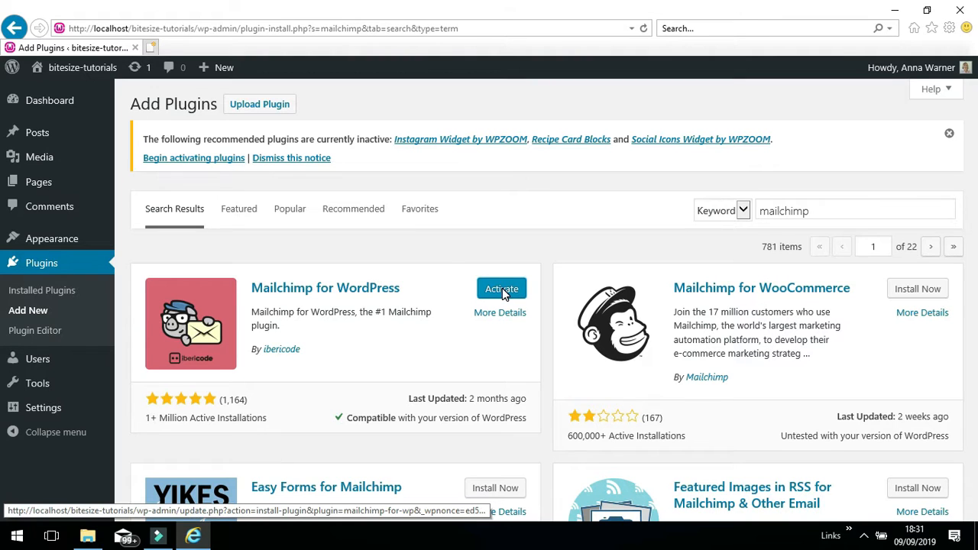
# Install the WP Recipe Maker plugin from a directory search for "wp recipe", and go to the list of installed plugins.
pyautogui.click(821, 212)
pyautogui.click(813, 209)
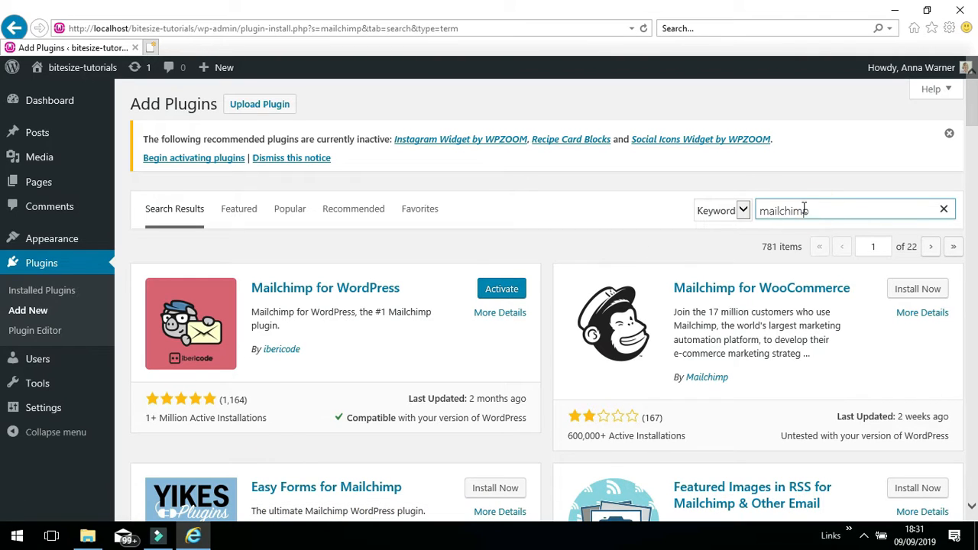
pyautogui.moveTo(811, 210); pyautogui.dragTo(756, 211)
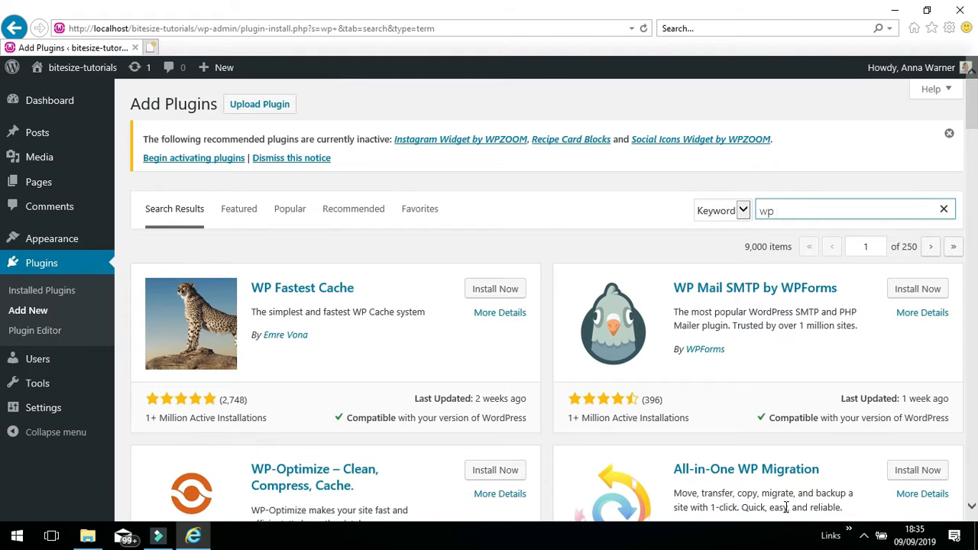
pyautogui.write('r')
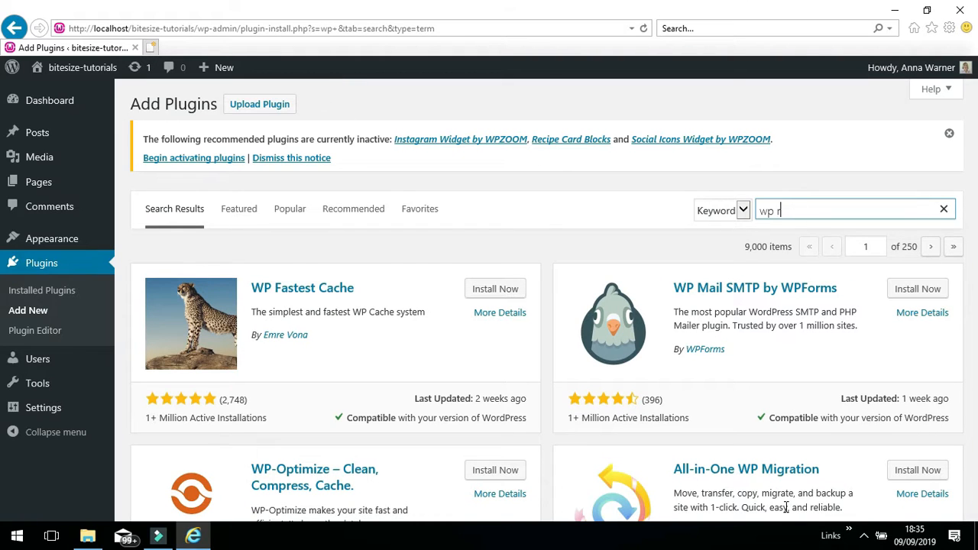
pyautogui.write('ec')
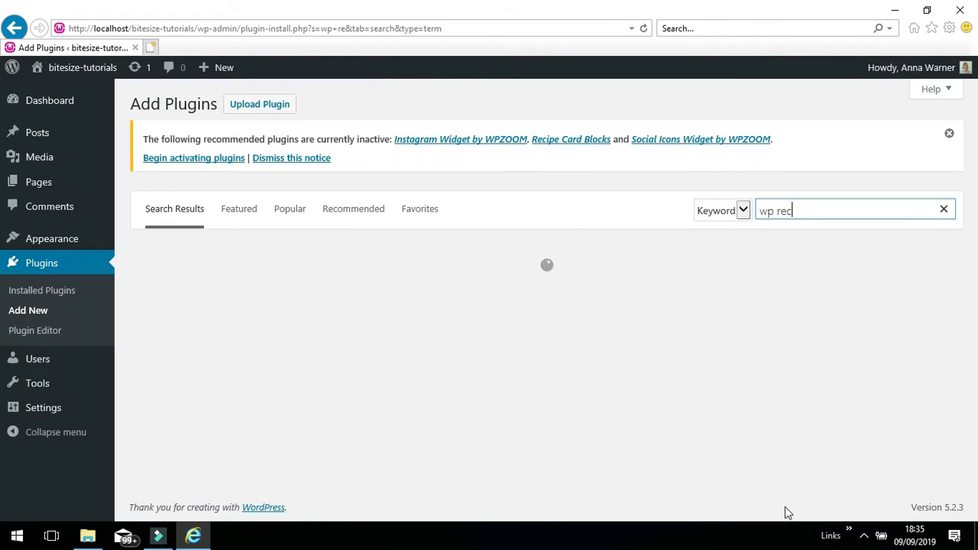
pyautogui.write('ipe')
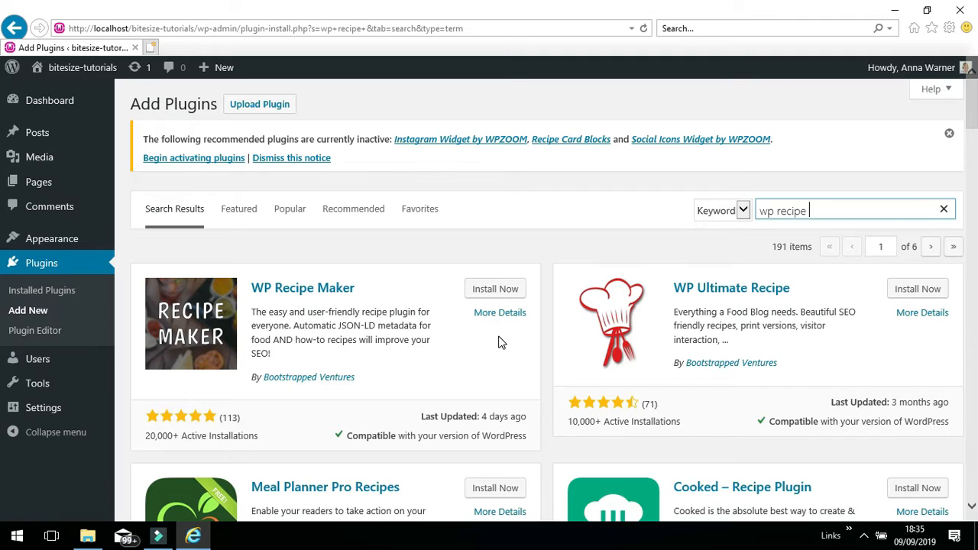
pyautogui.click(502, 290)
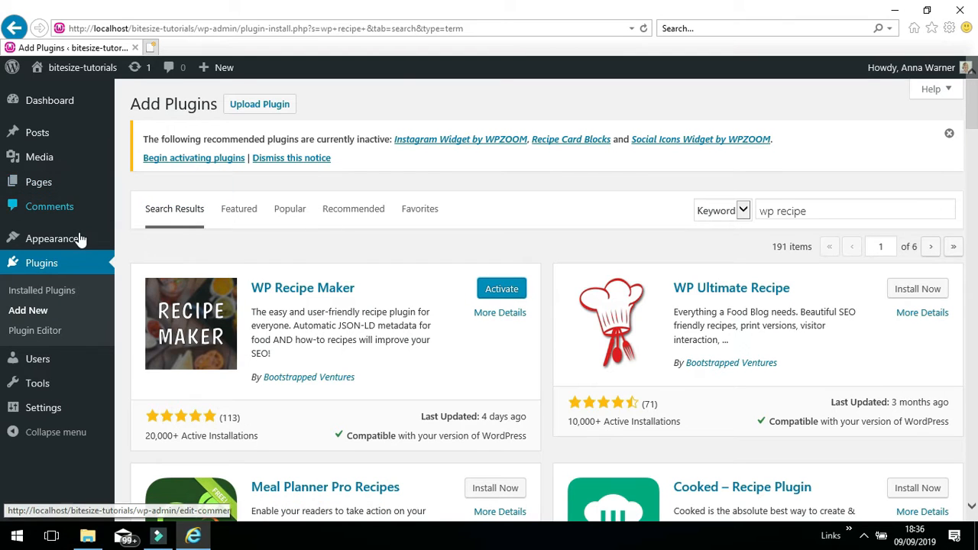
pyautogui.moveTo(72, 248)
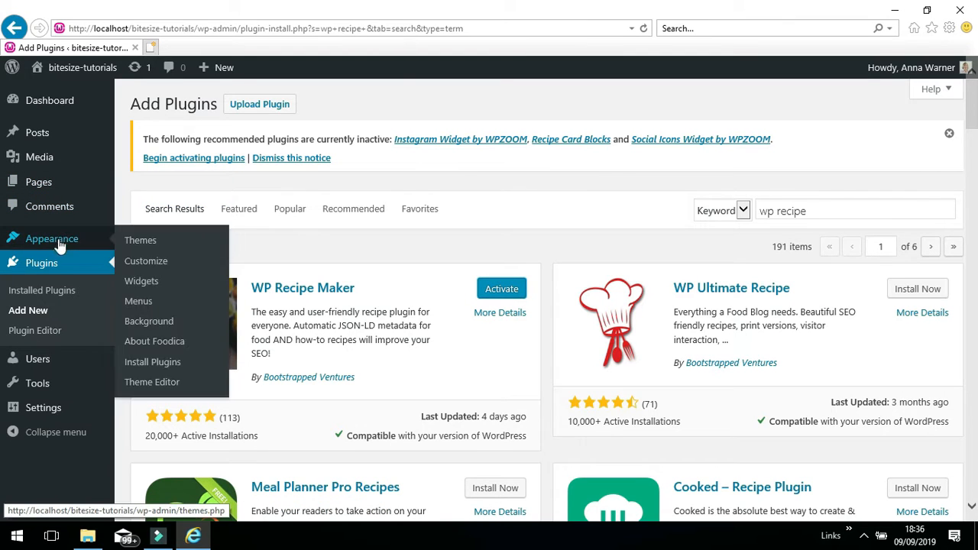
pyautogui.click(54, 295)
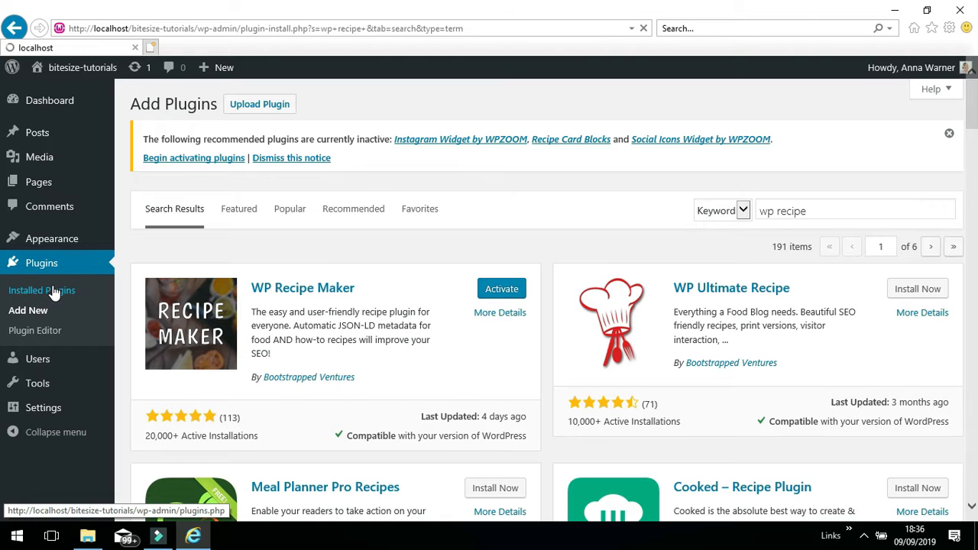